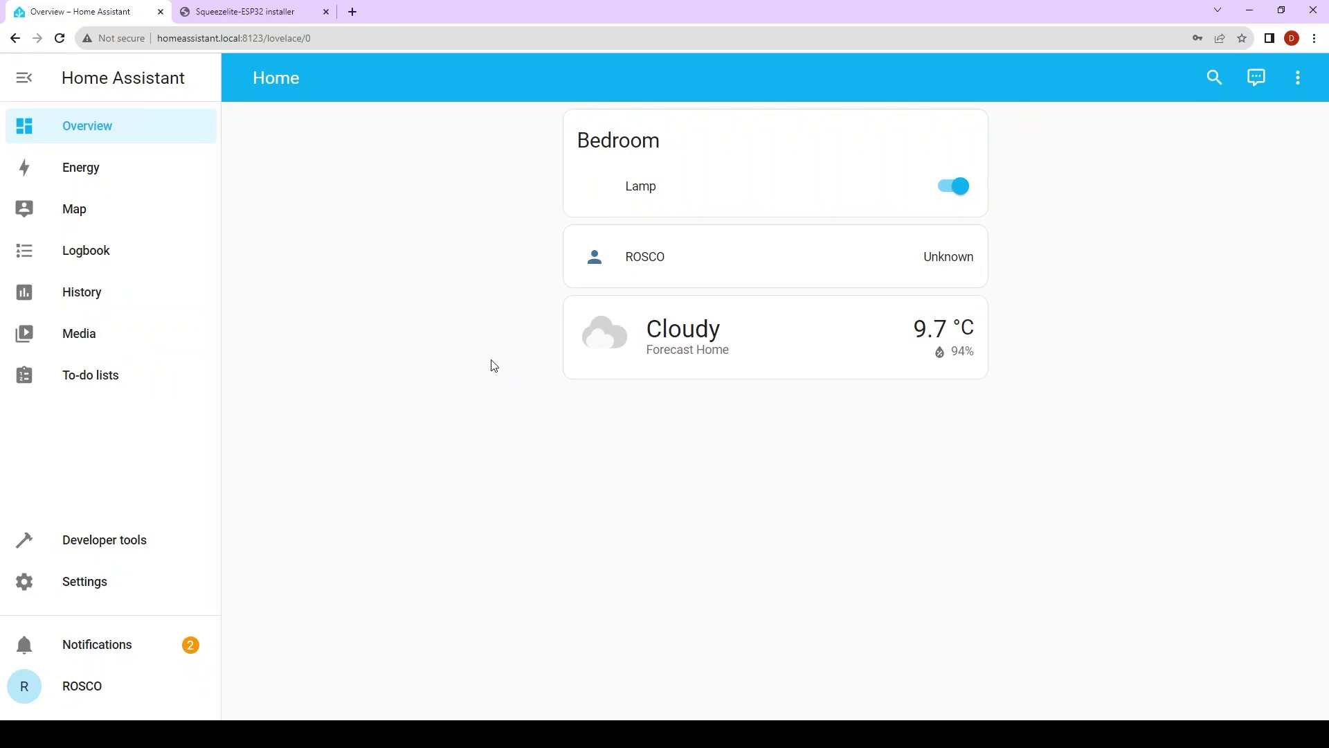
- In the RaspiAudio installer, select Luxe with the Home Assistant app and connect to the speaker
click(275, 8)
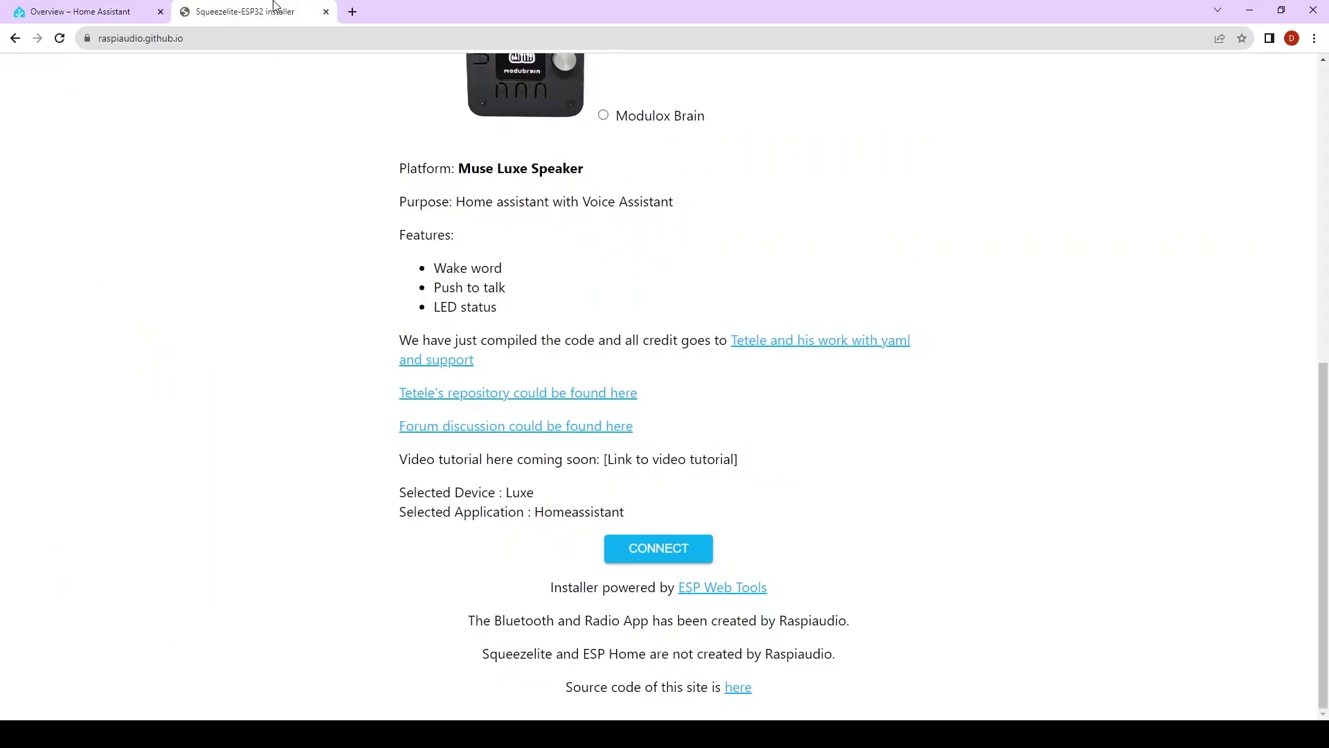
scroll(322, 285, up, 8)
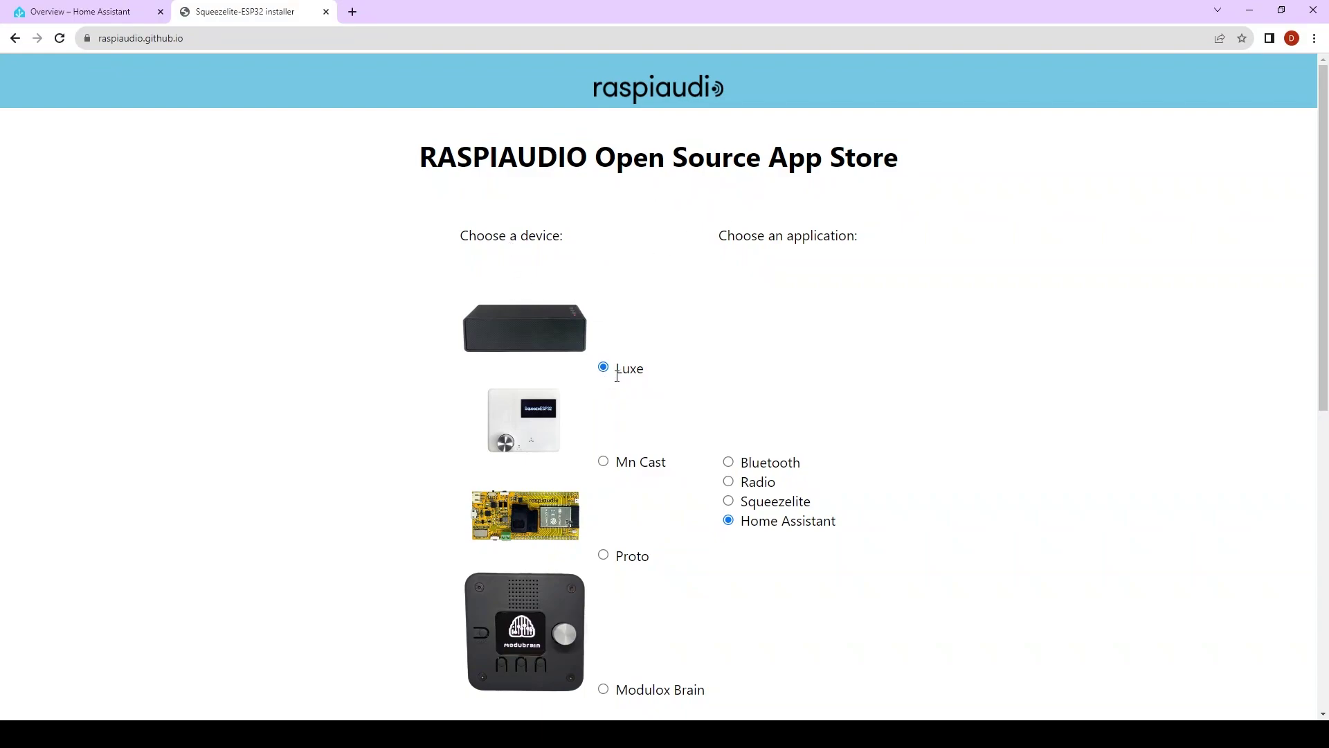
scroll(688, 389, down, 2)
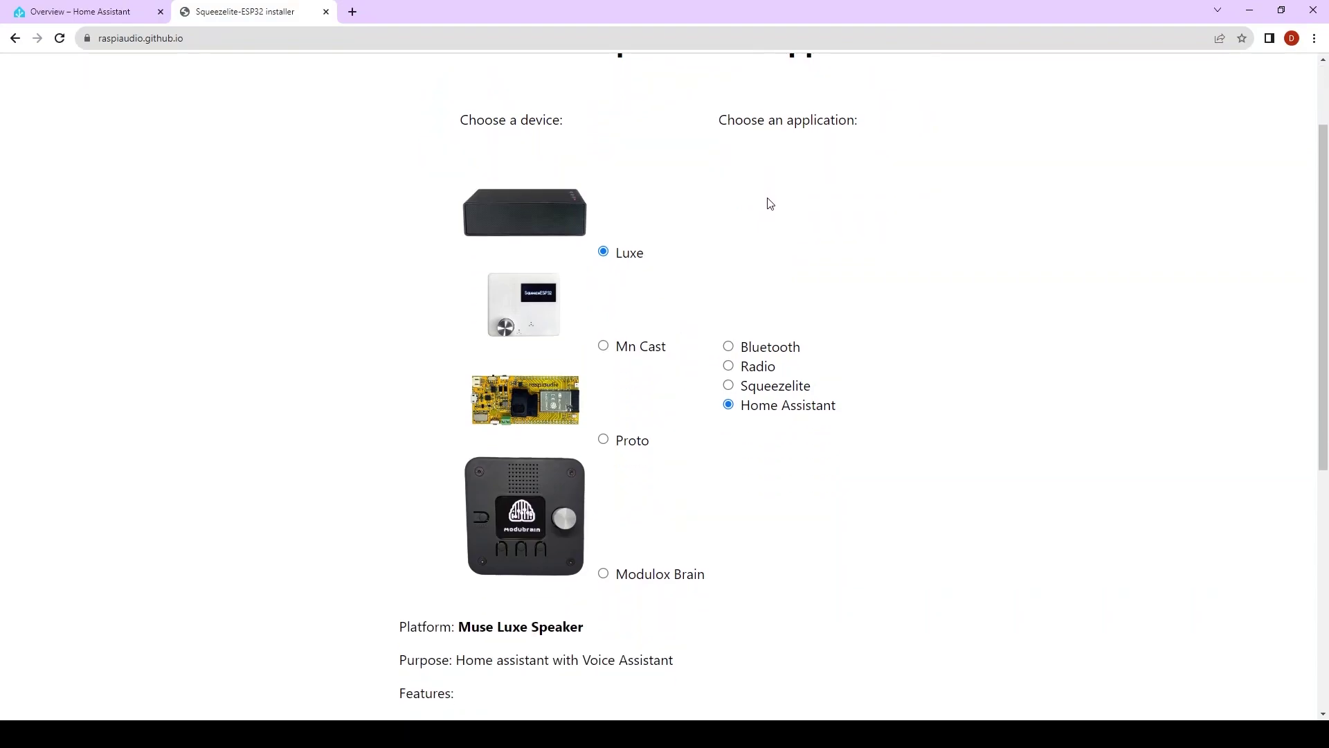
drag(740, 406, 807, 407)
click(833, 424)
scroll(740, 436, down, 1)
scroll(739, 436, down, 3)
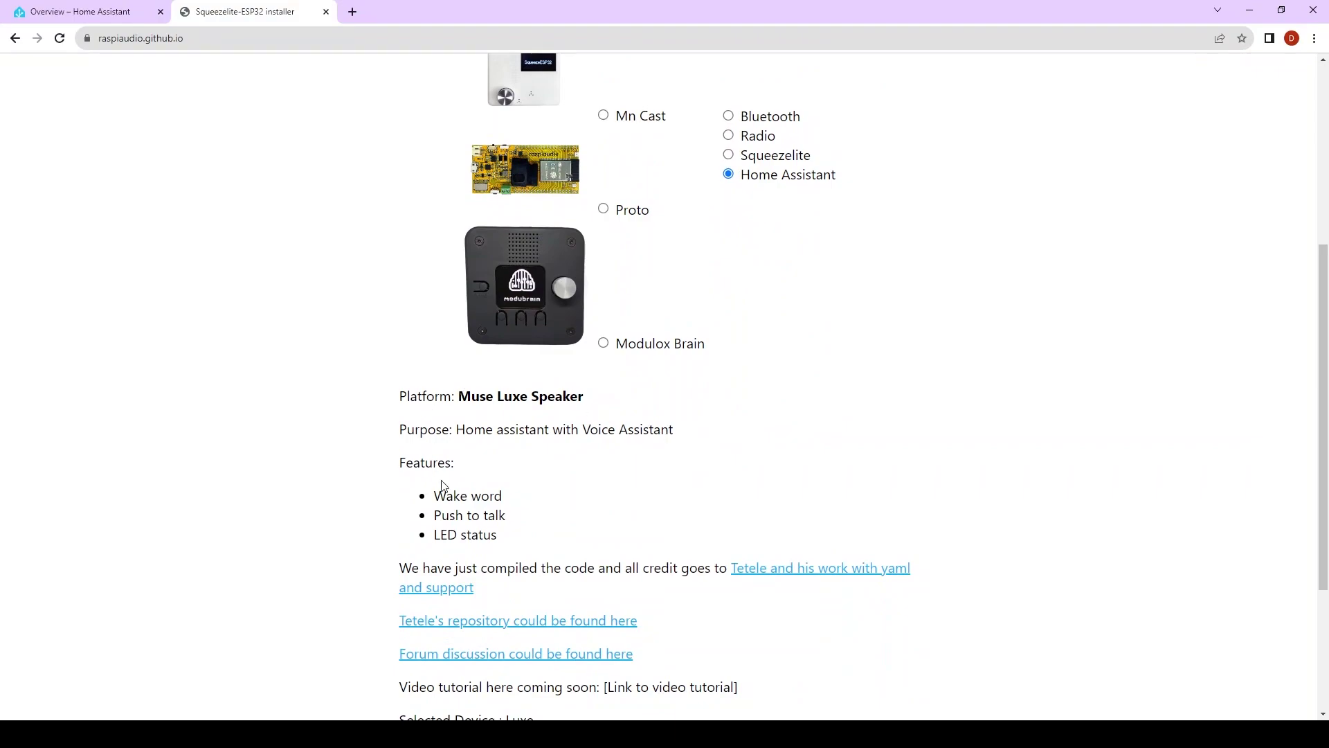
scroll(471, 486, down, 3)
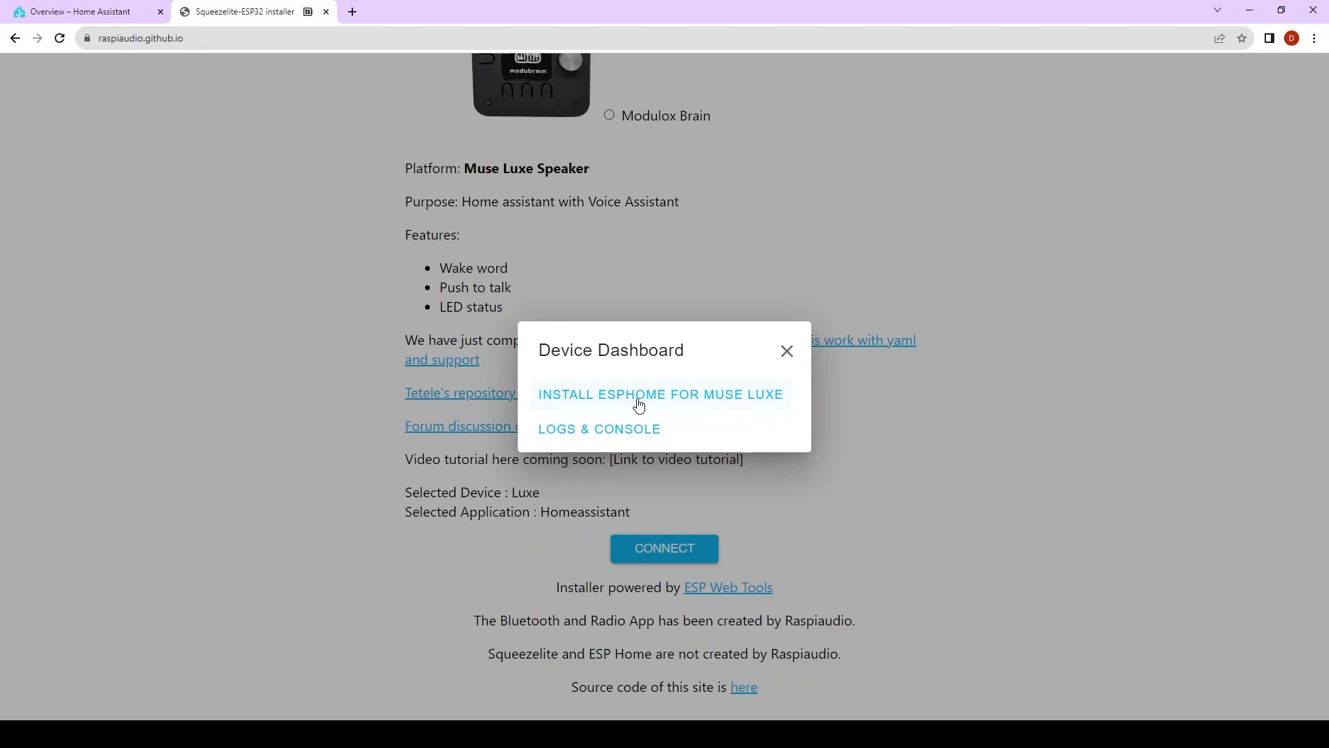
- Install ESPHome 2023.11.3 onto the Muse Luxe speaker
click(638, 406)
click(783, 465)
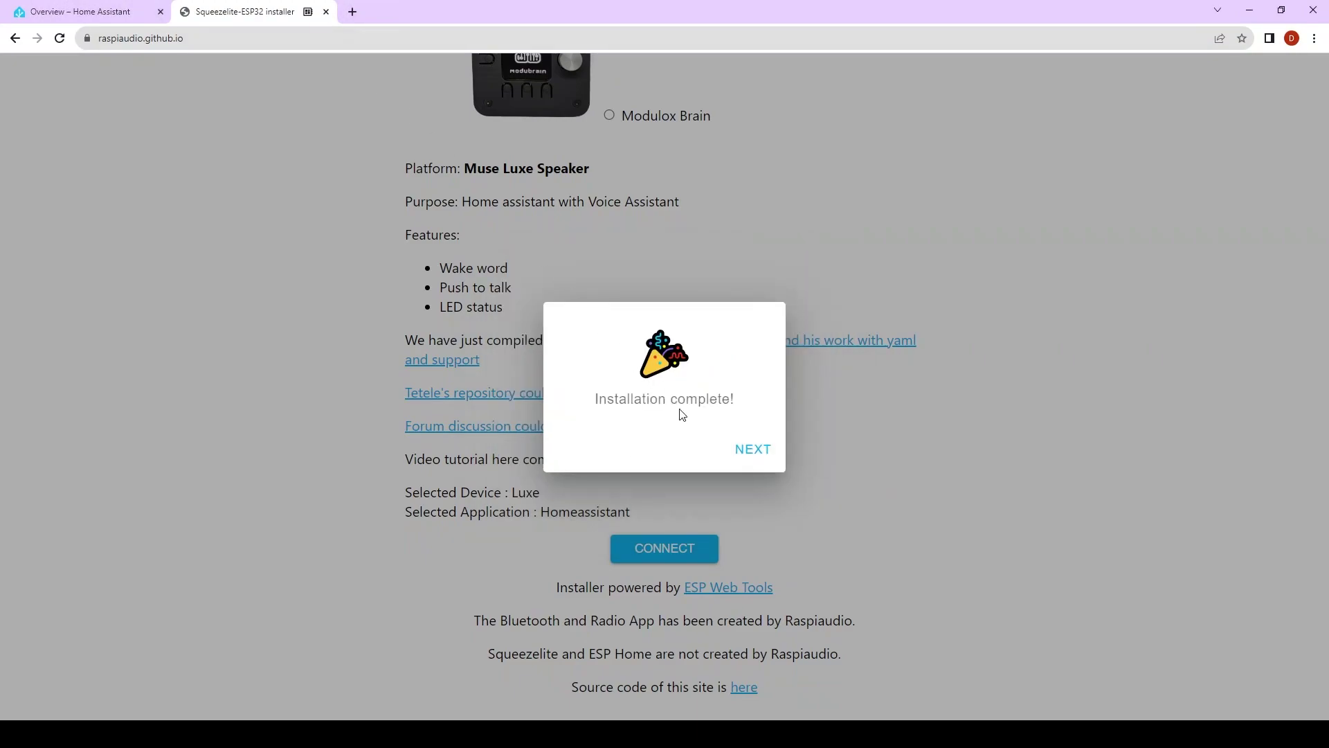
click(745, 450)
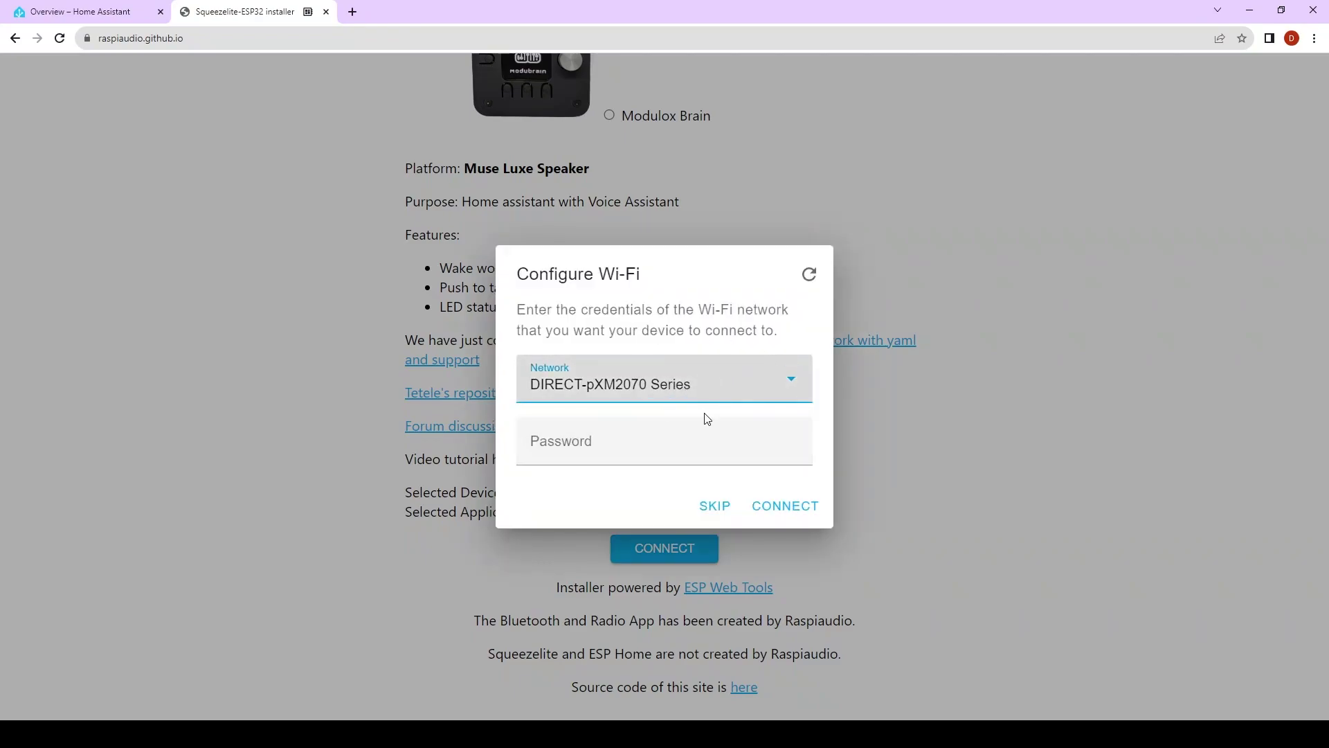
- Connect the Muse Luxe to the ROSCO Wi-Fi network using its password
click(676, 378)
click(609, 466)
click(622, 442)
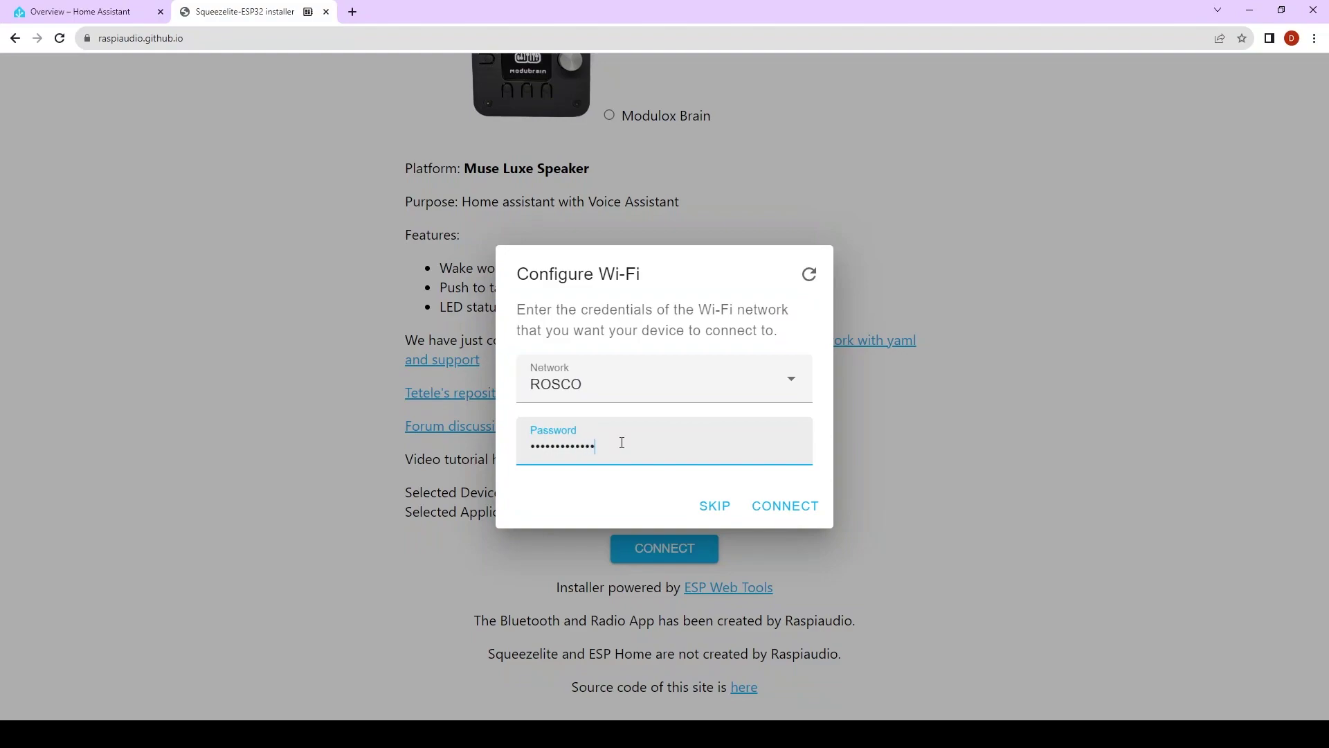
click(778, 505)
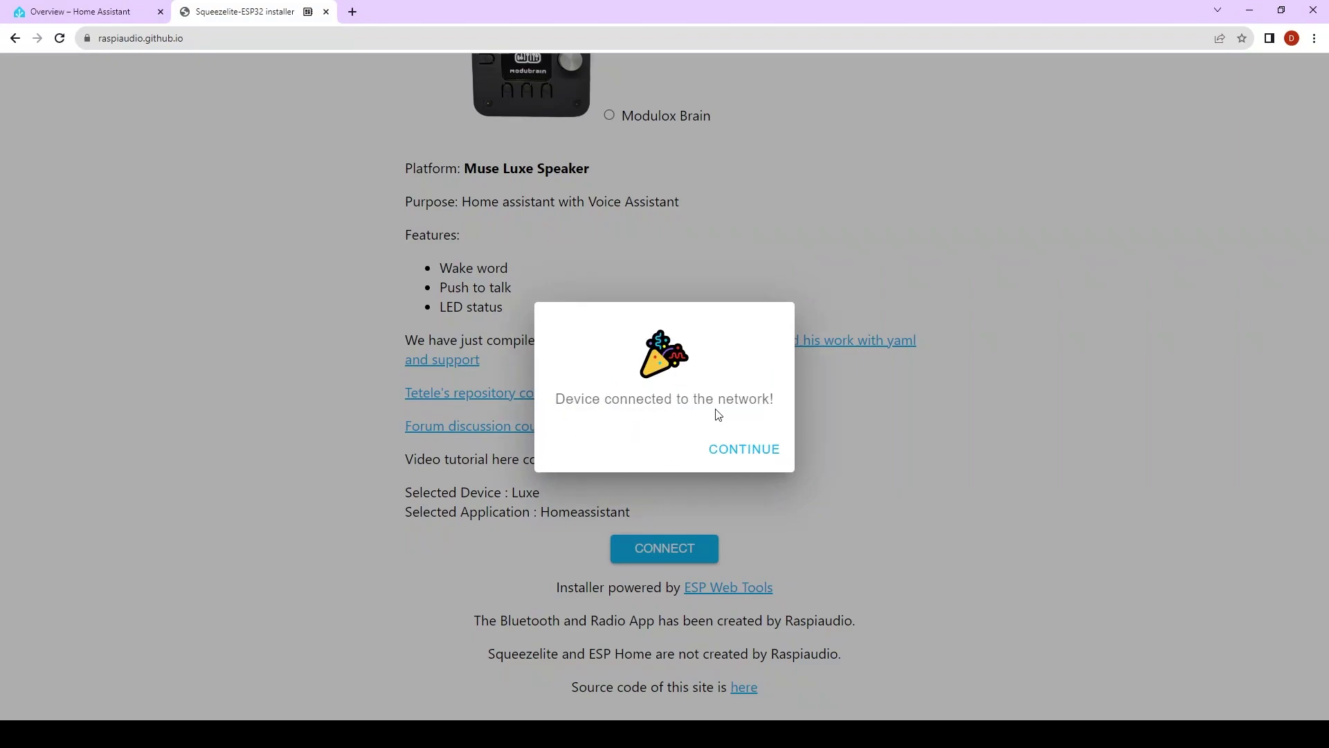
- Open the Muse Luxe's logs console and reset the device to watch it boot
click(743, 449)
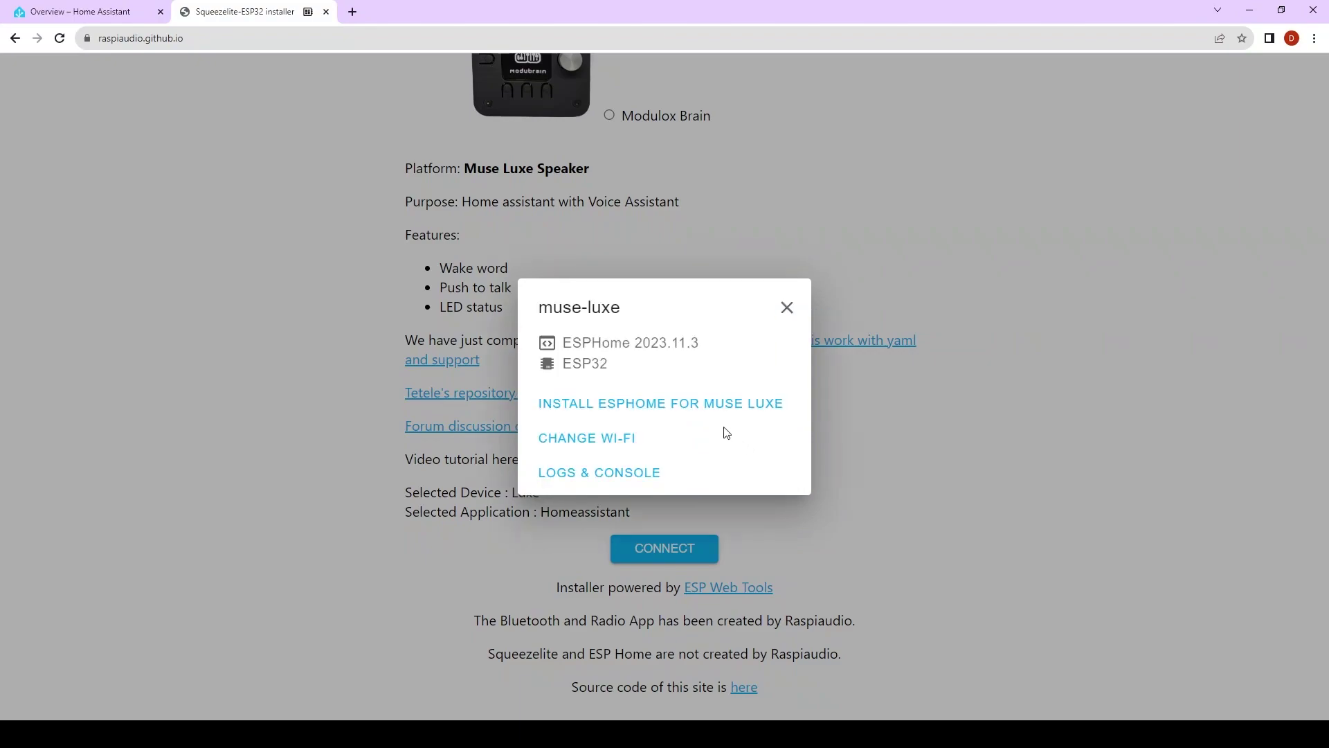
click(602, 476)
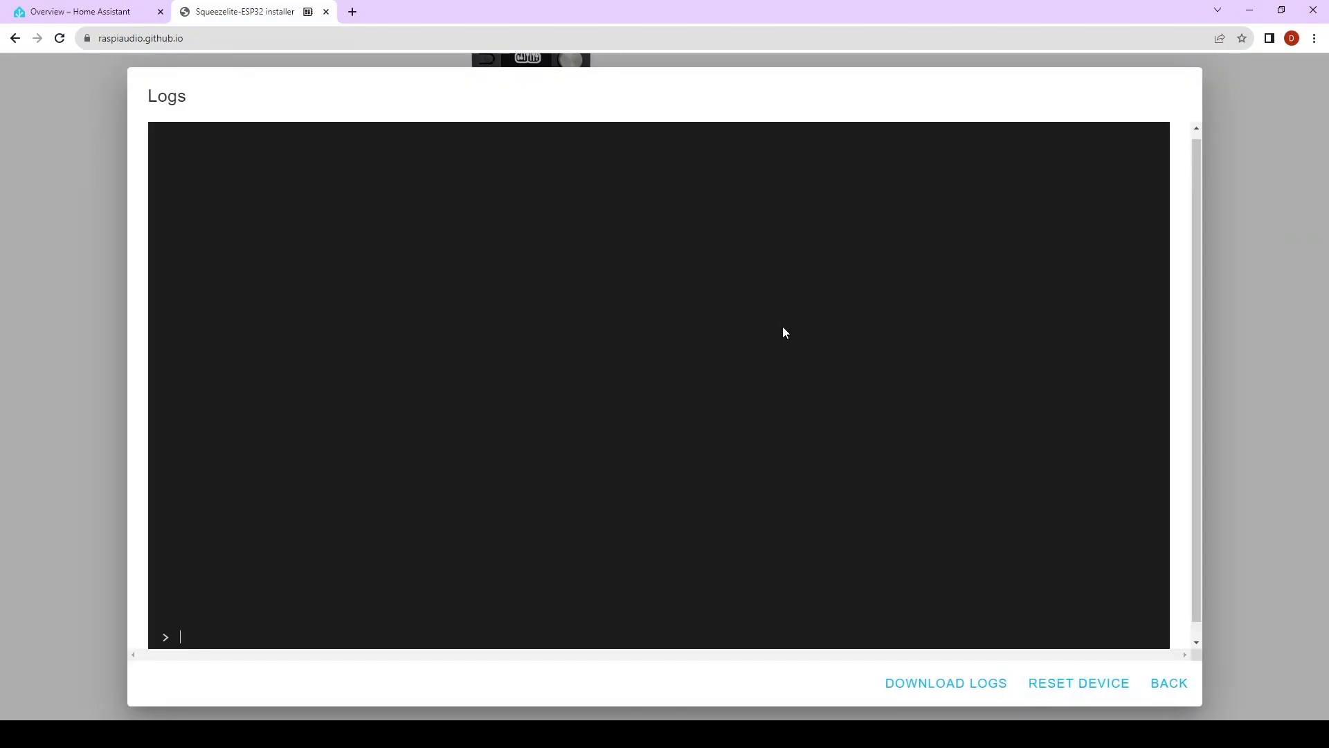
click(1094, 693)
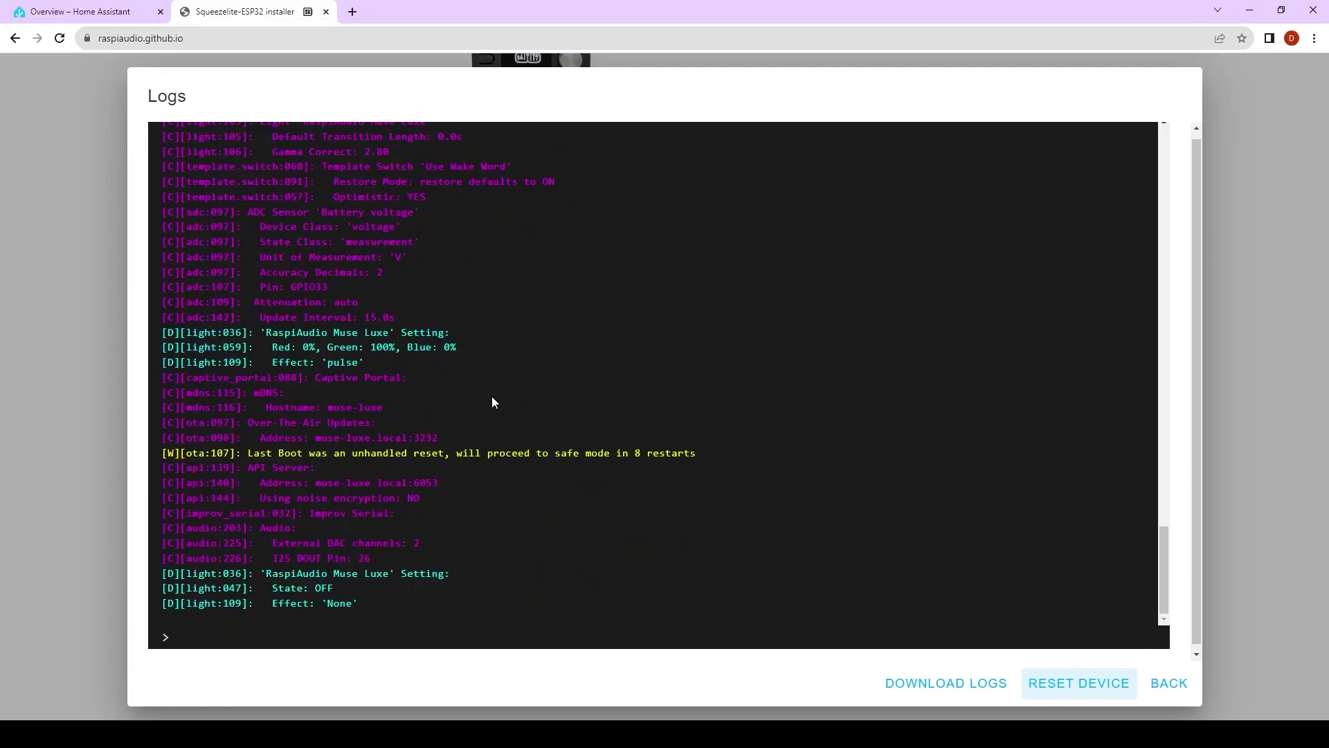
- Add the discovered RaspiAudio Muse Luxe ESPHome node from Devices & services
click(102, 8)
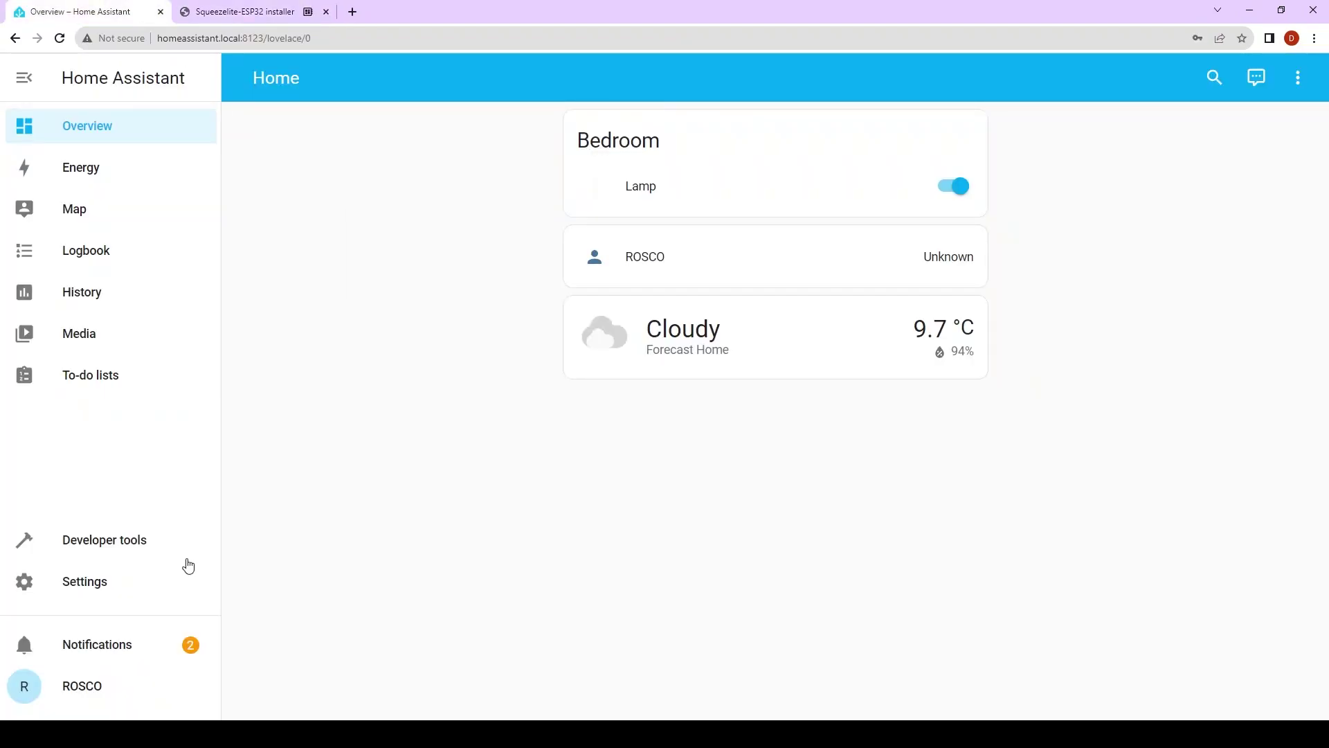
click(142, 583)
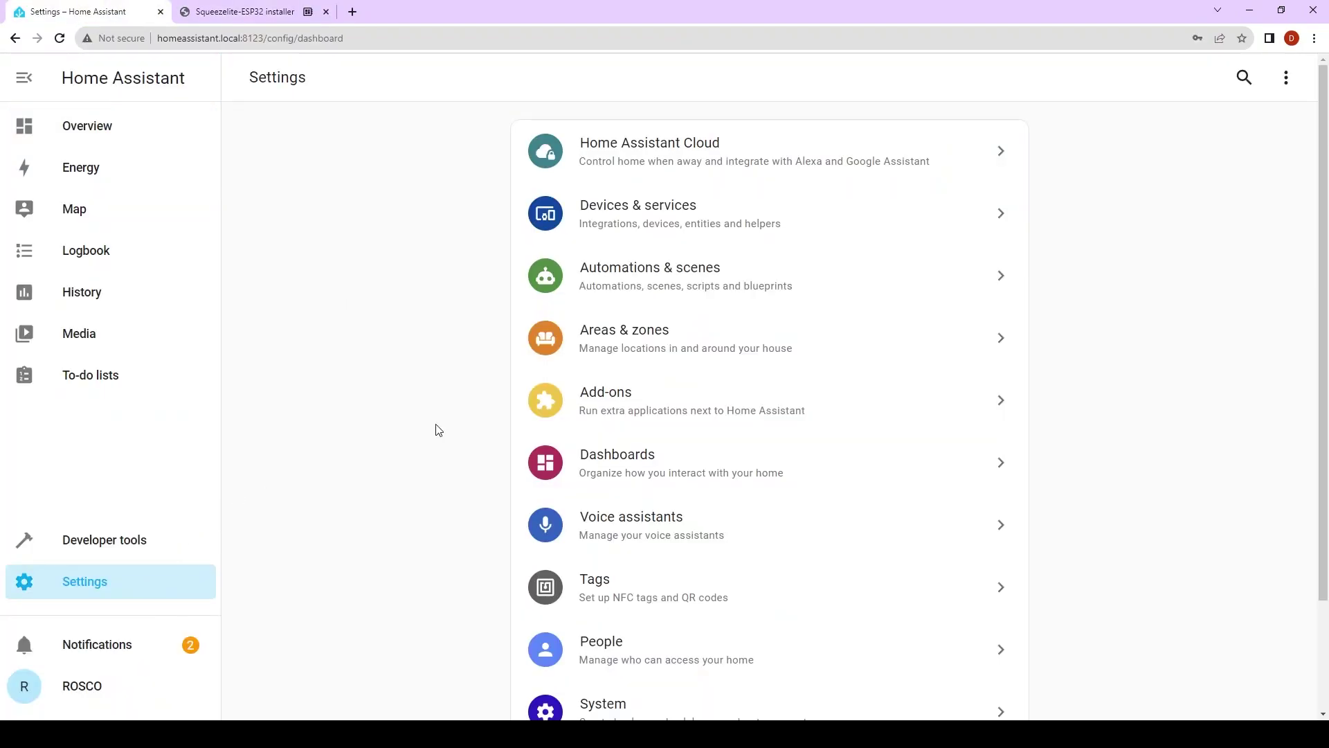
click(652, 225)
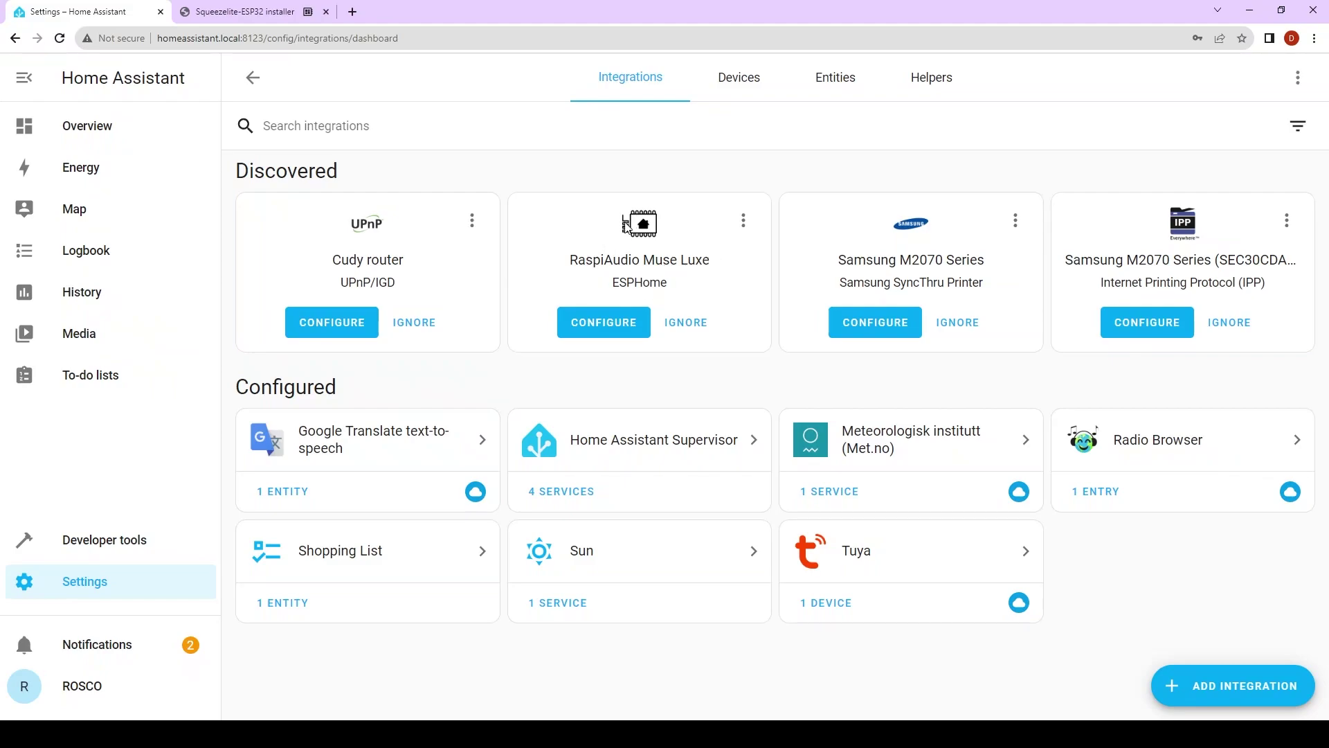
click(610, 331)
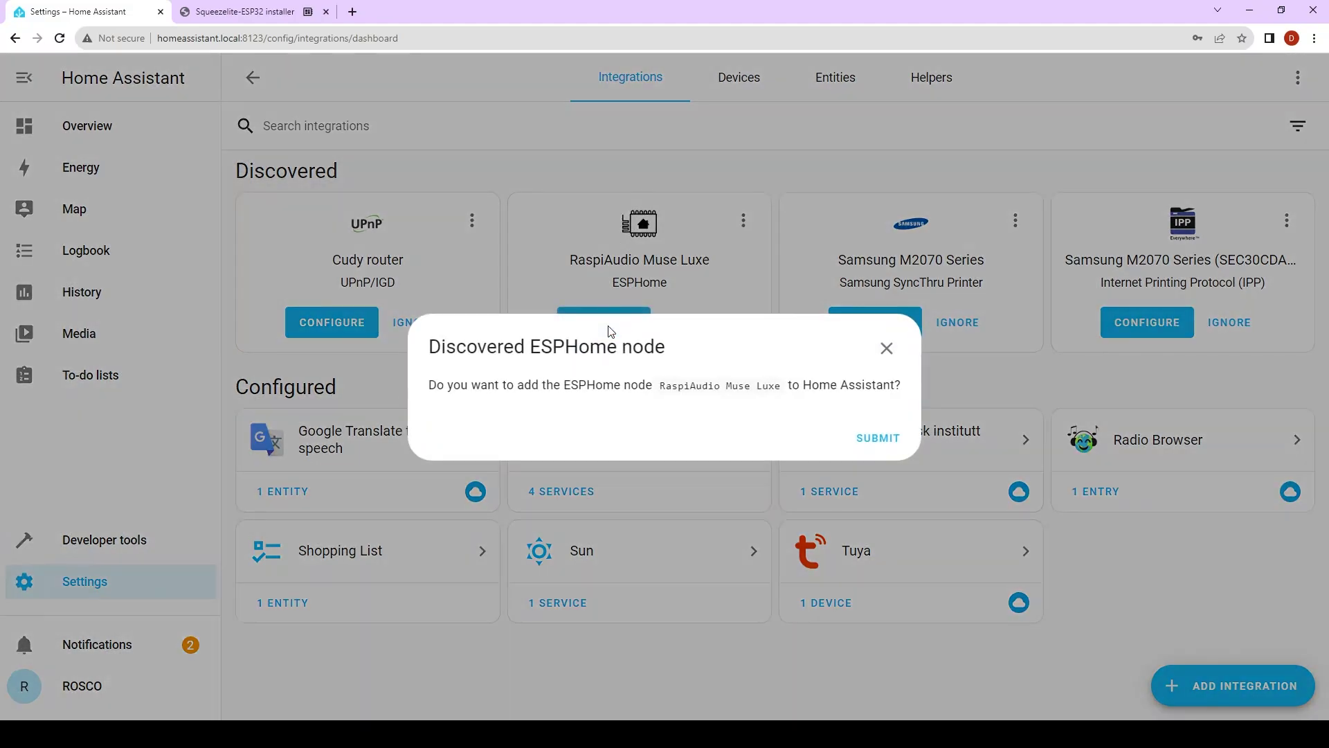
click(867, 448)
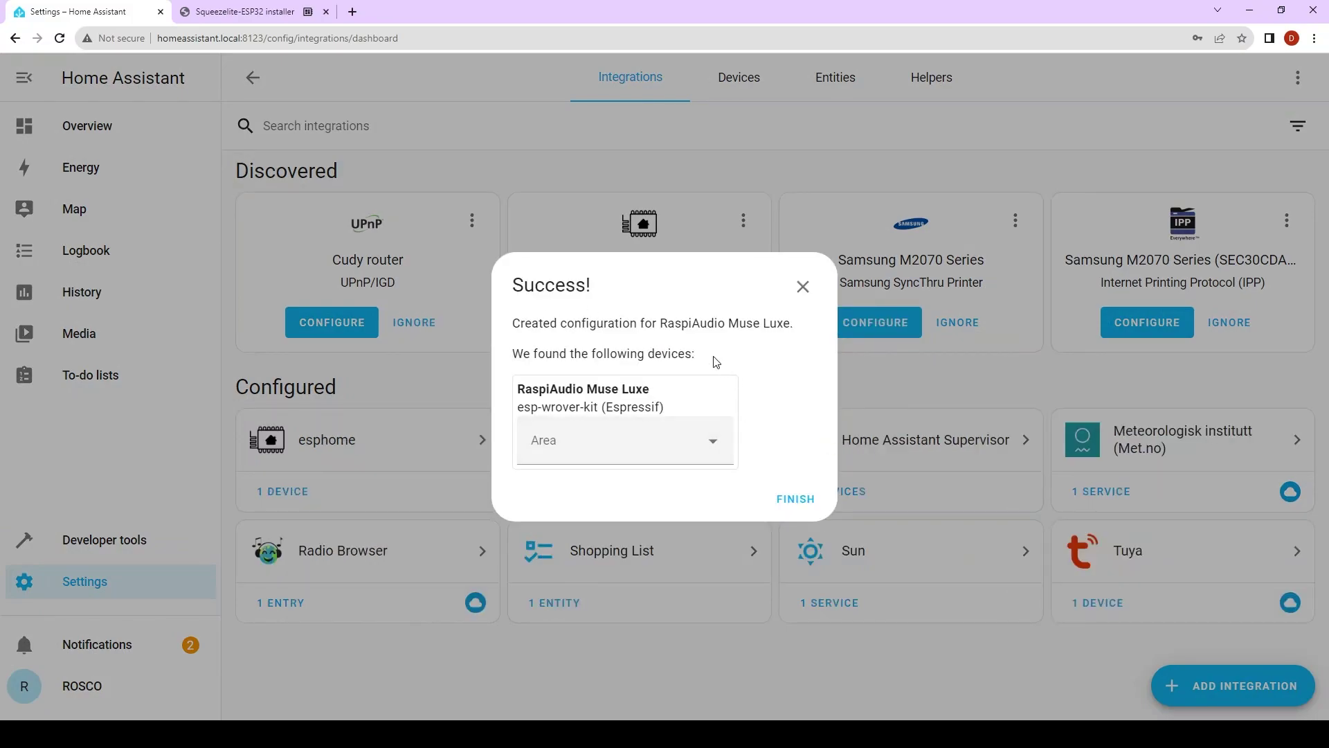
- Assign the Muse Luxe to the Bedroom area and view its entities on the Home dashboard
click(646, 436)
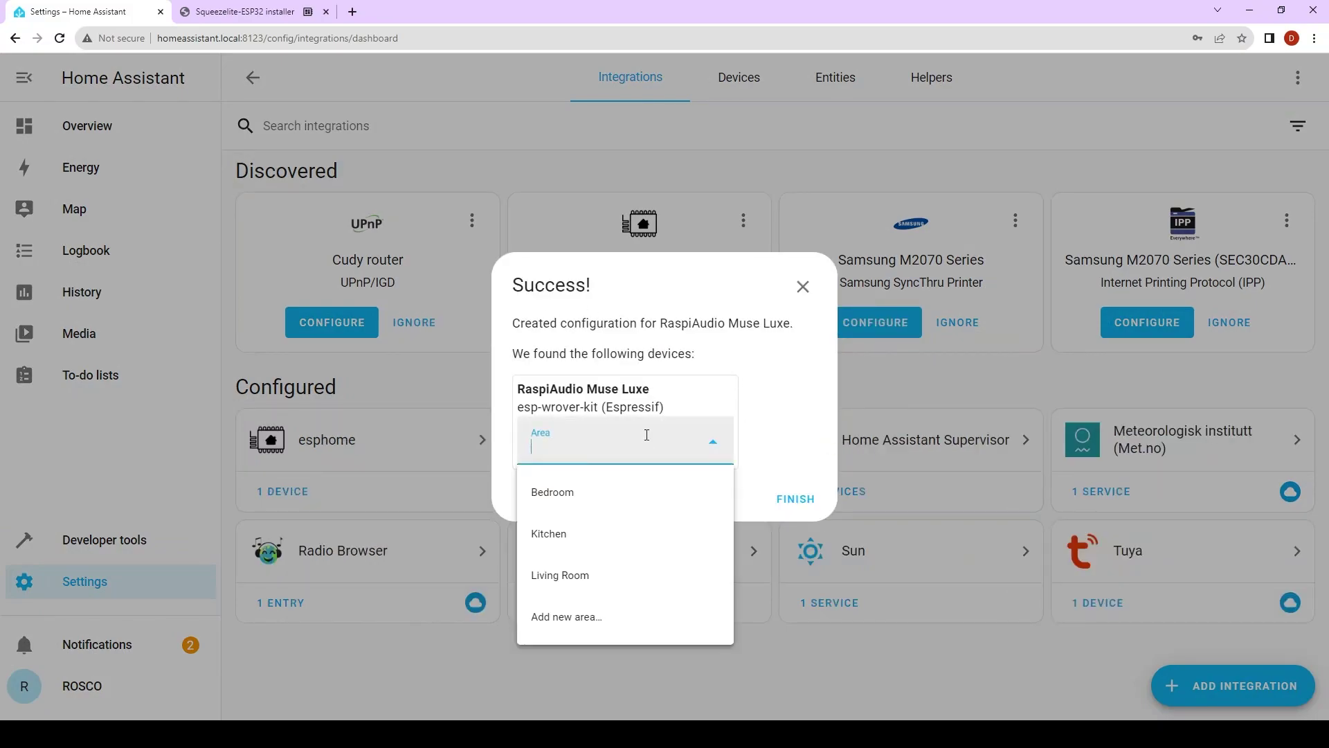
click(612, 493)
click(802, 502)
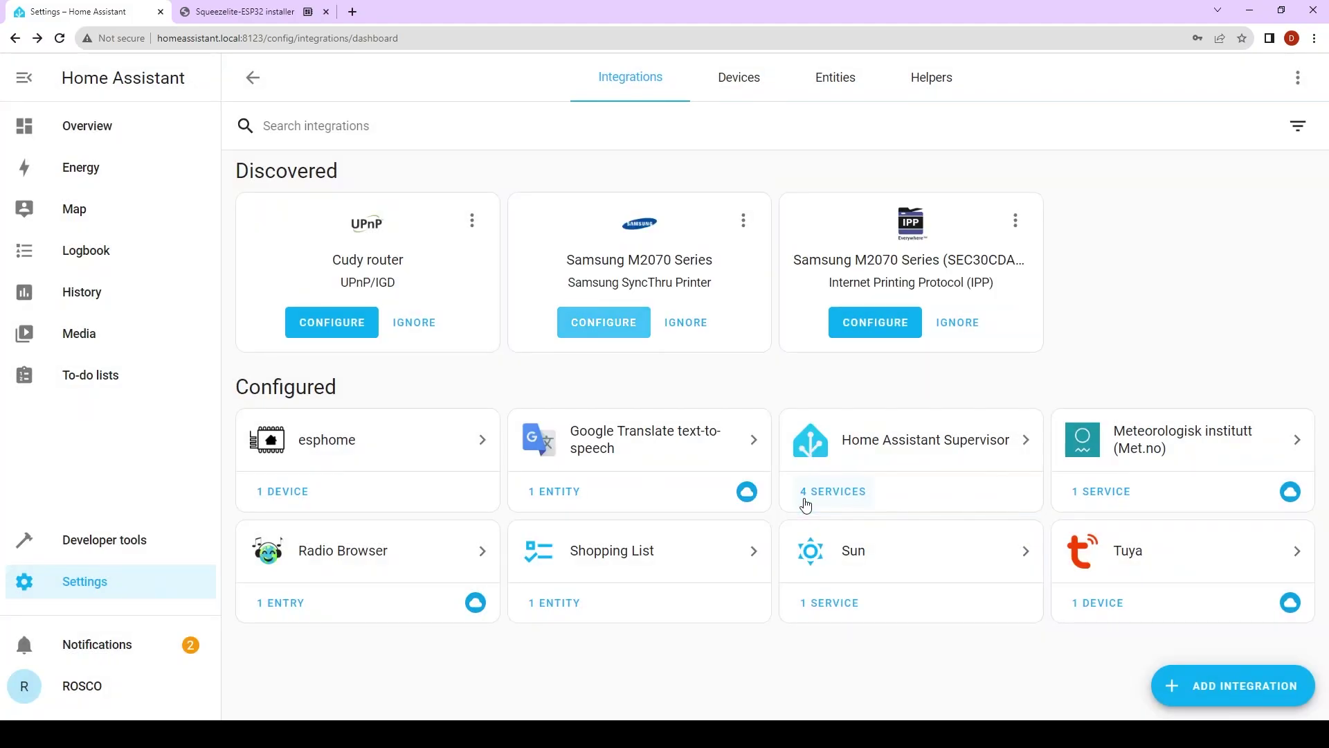
click(125, 134)
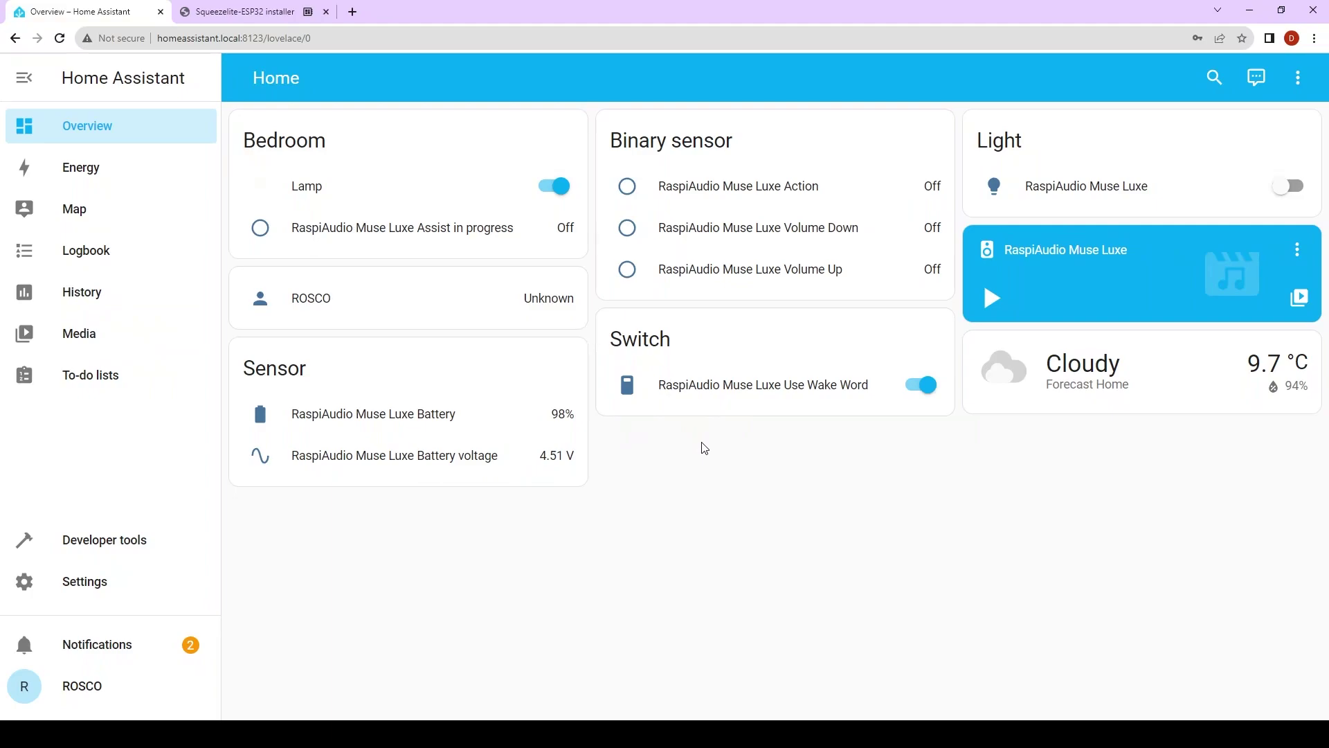
- Sign in to Home Assistant Cloud with the account e-mail and password, declining the preferred-assistant prompt
click(112, 591)
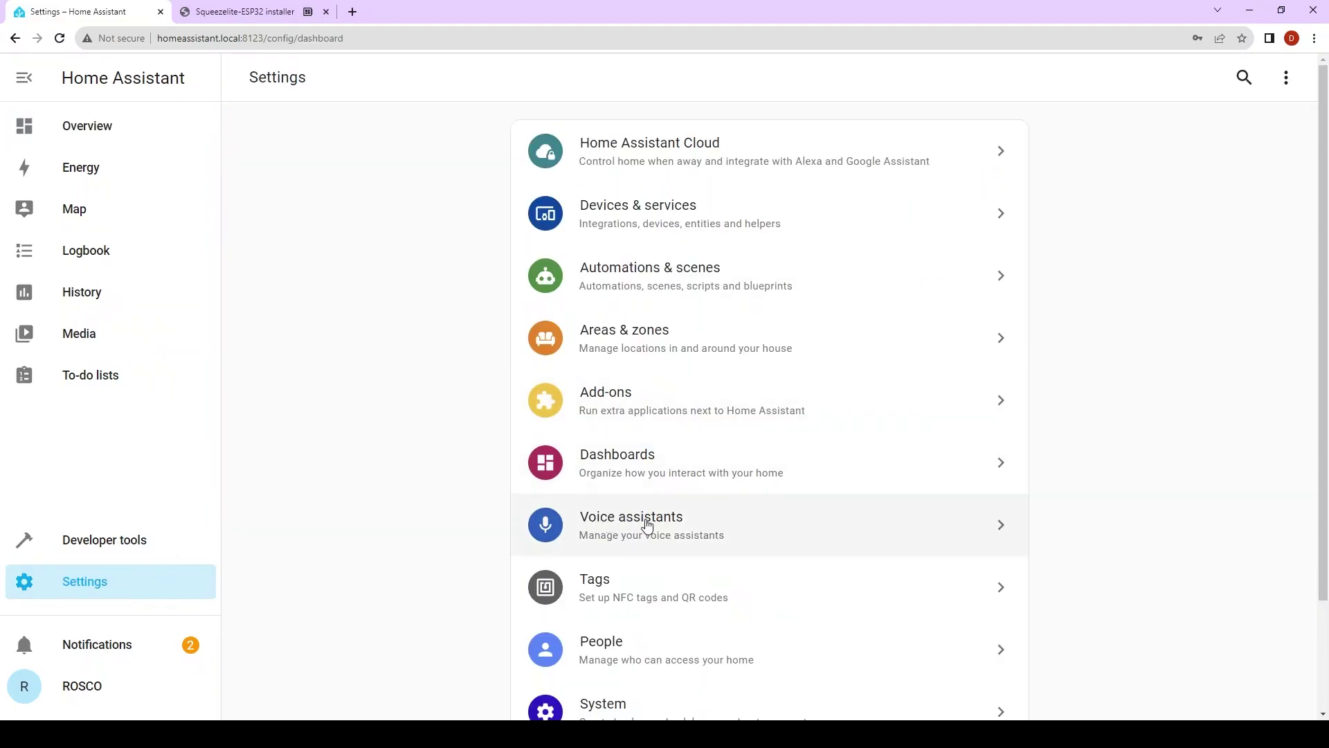
click(722, 521)
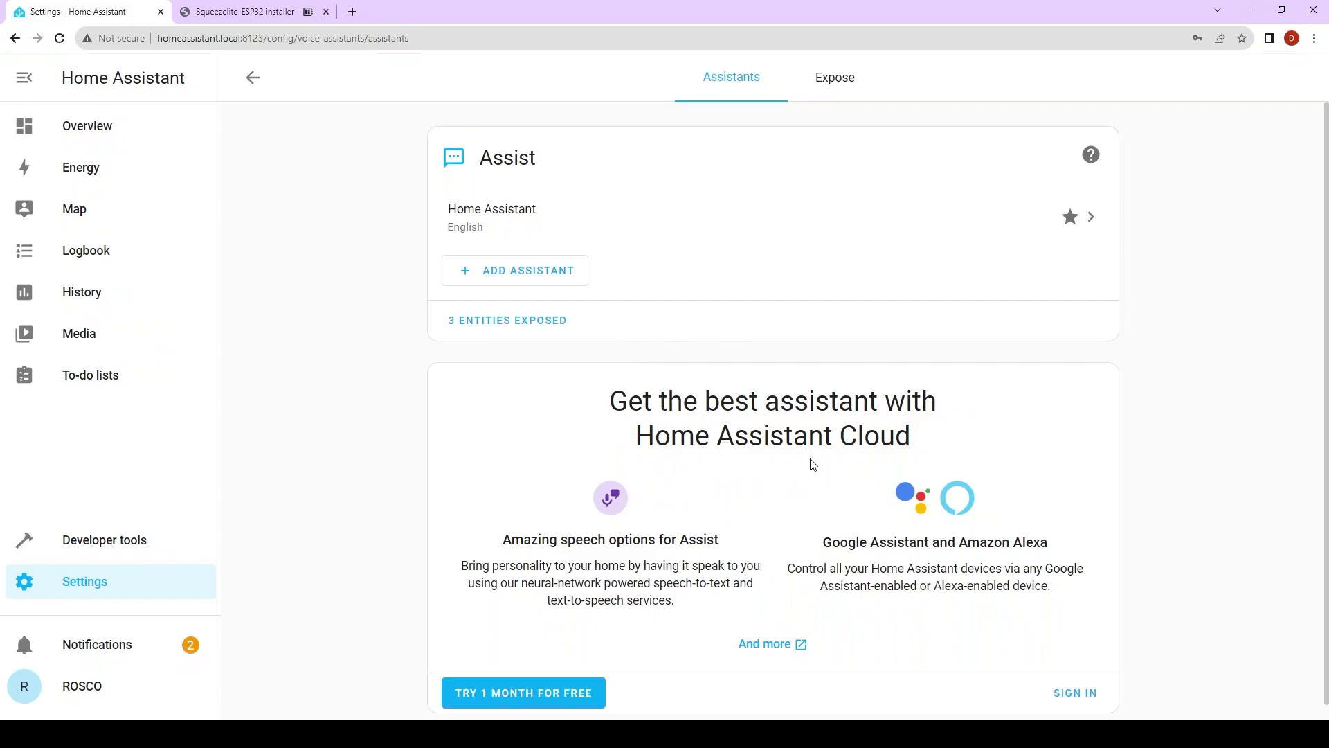
scroll(858, 495, down, 1)
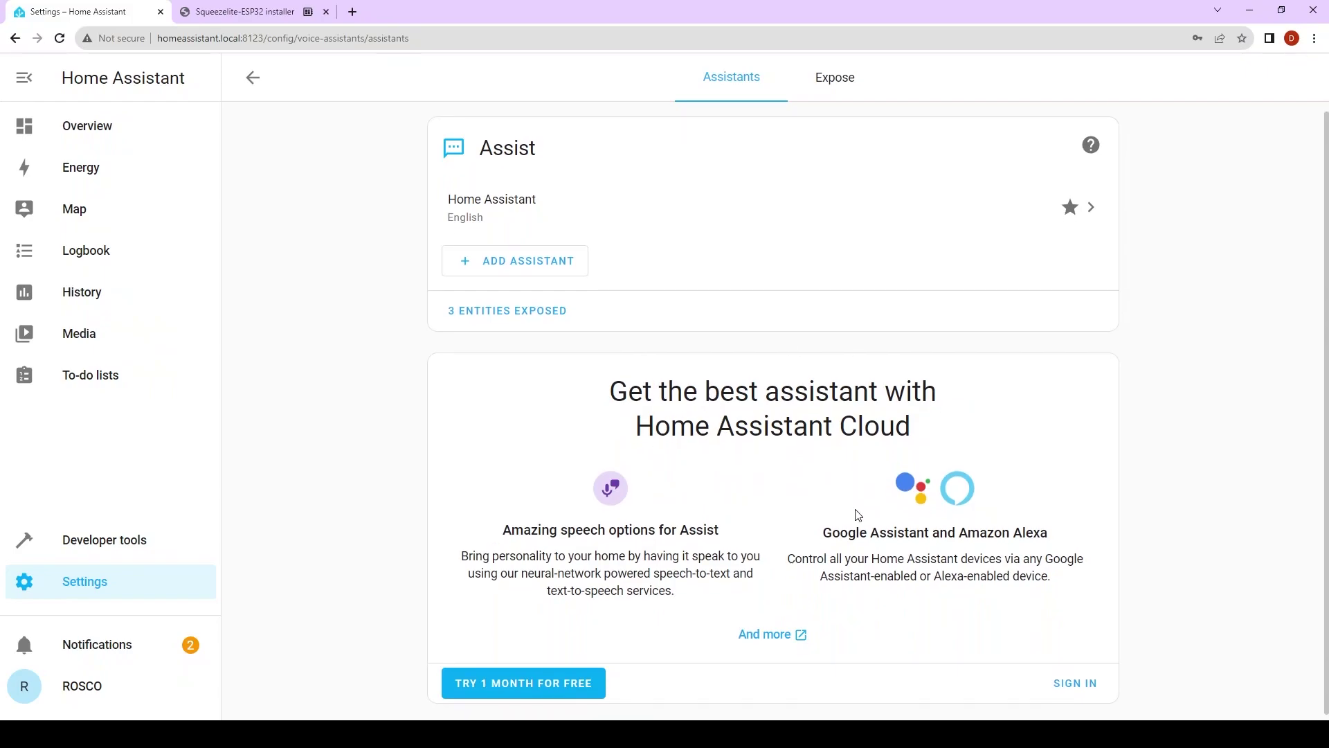
click(1089, 685)
click(840, 270)
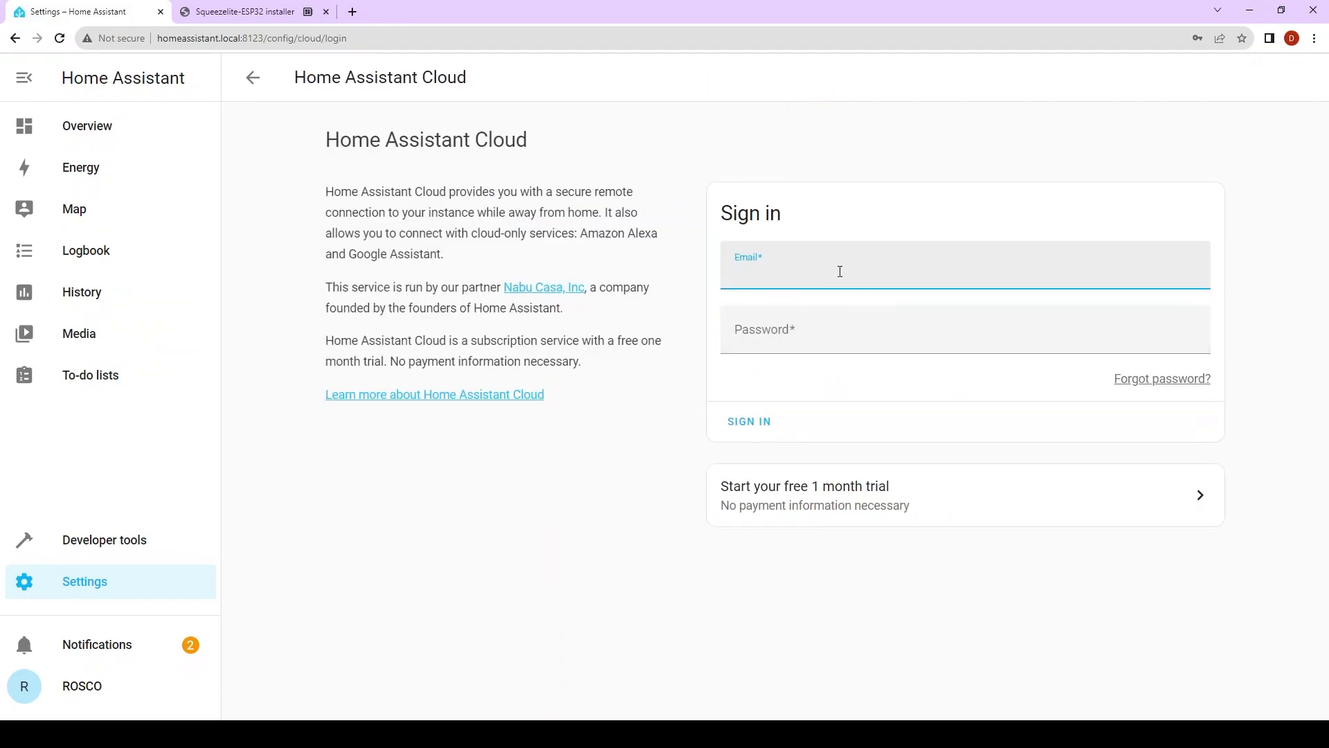
click(838, 306)
click(822, 326)
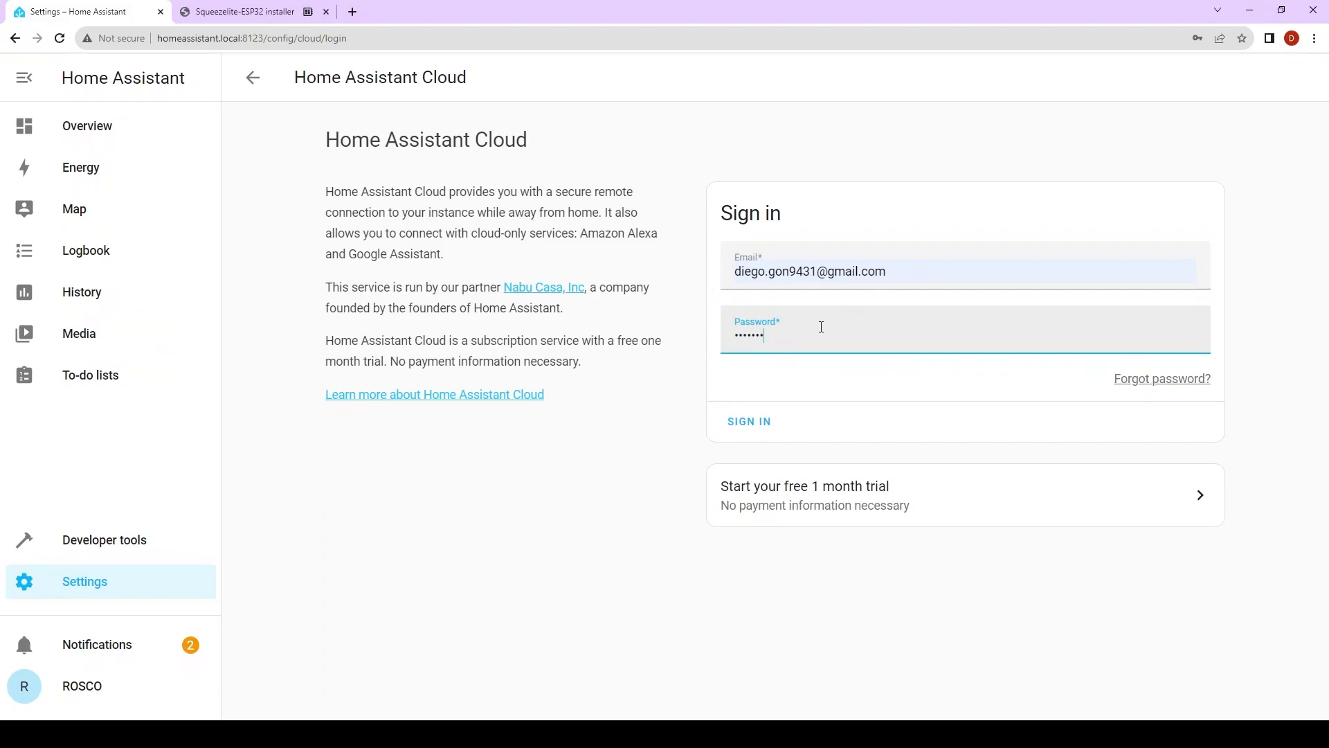
click(754, 421)
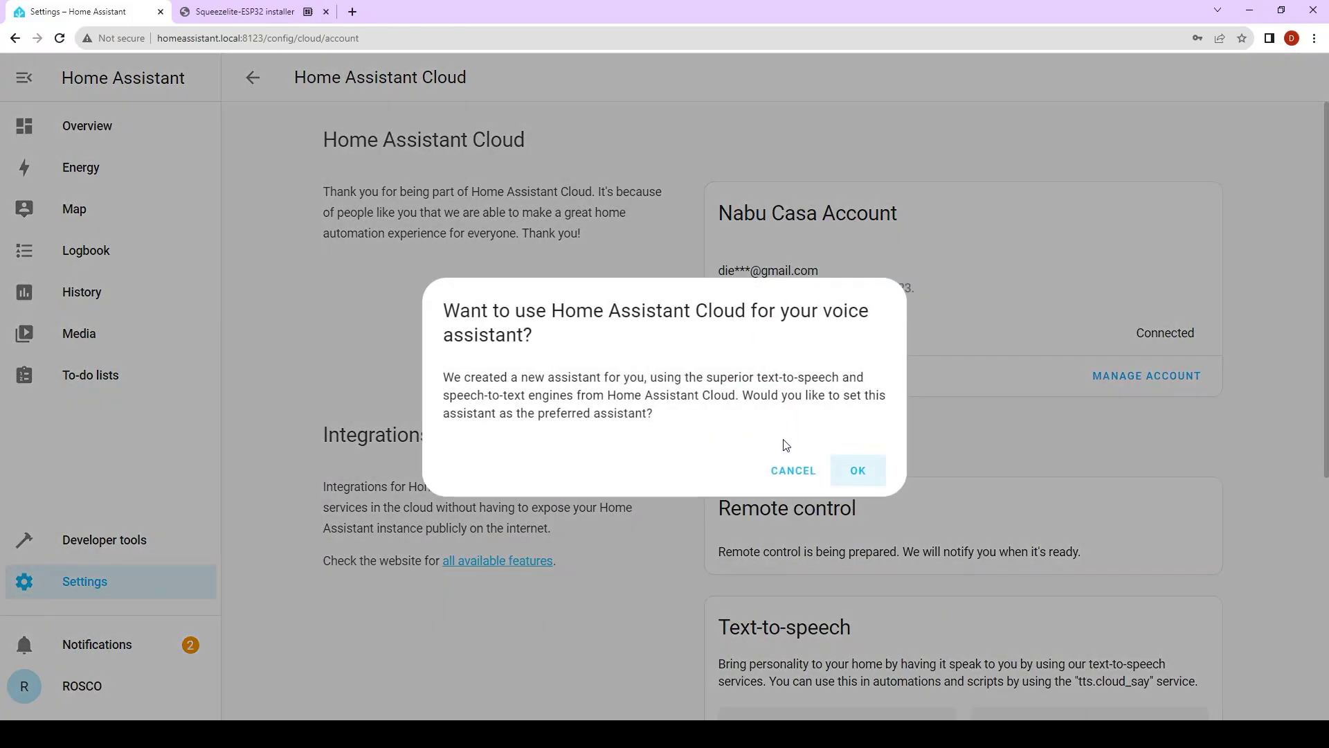
click(801, 473)
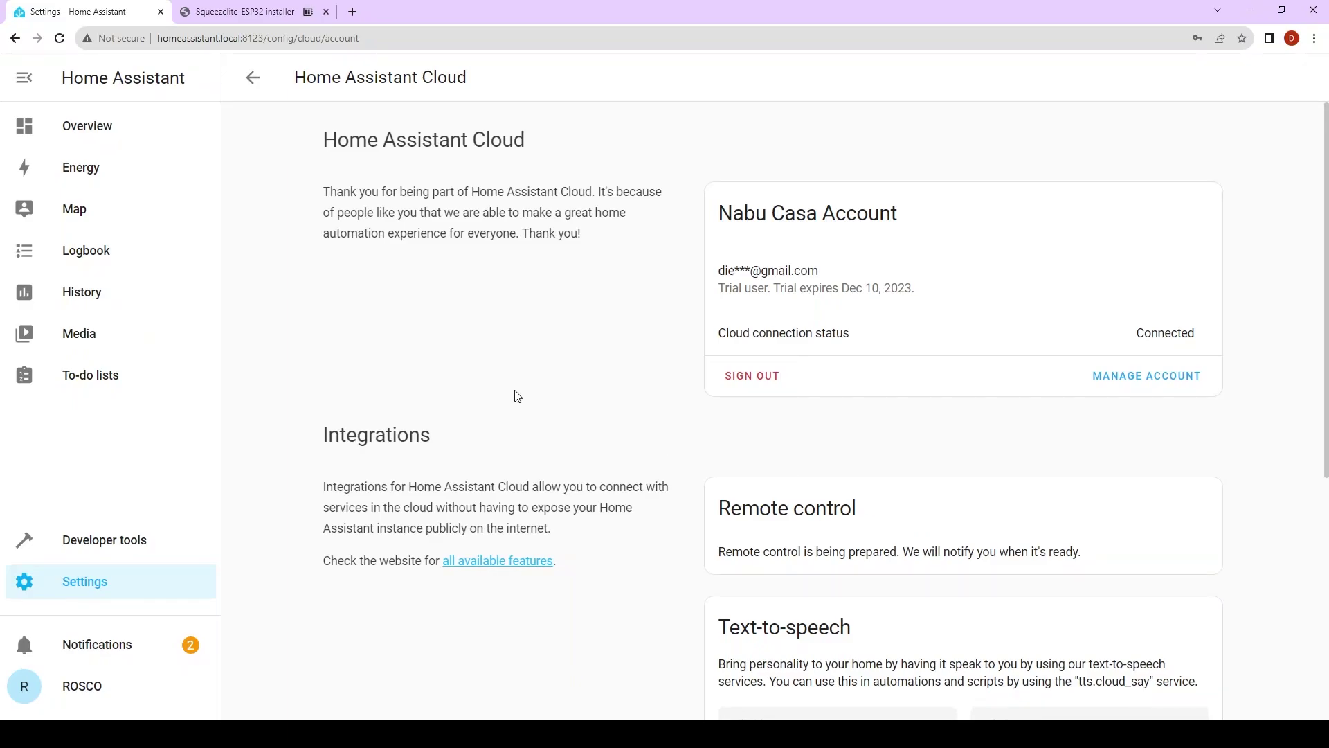
- Start a new voice assistant named Test with English language and the Home Assistant conversation agent
click(101, 585)
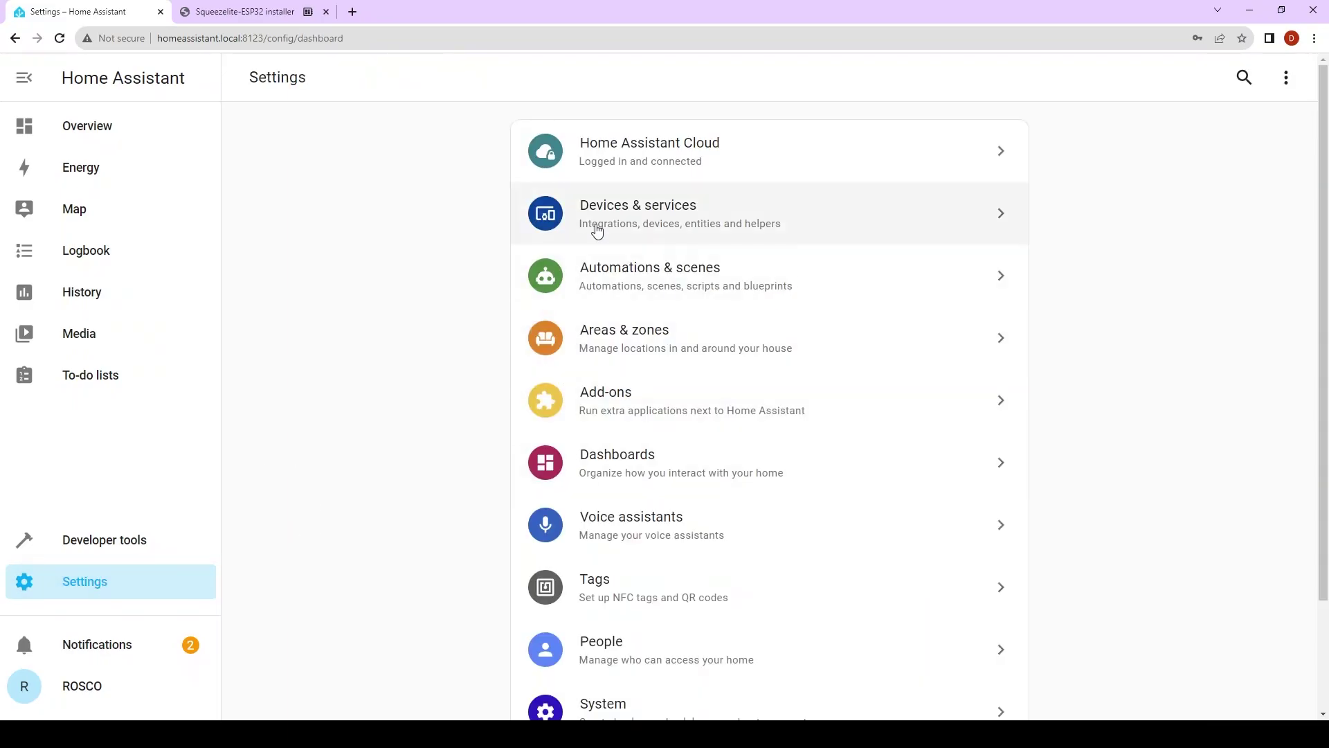
click(608, 518)
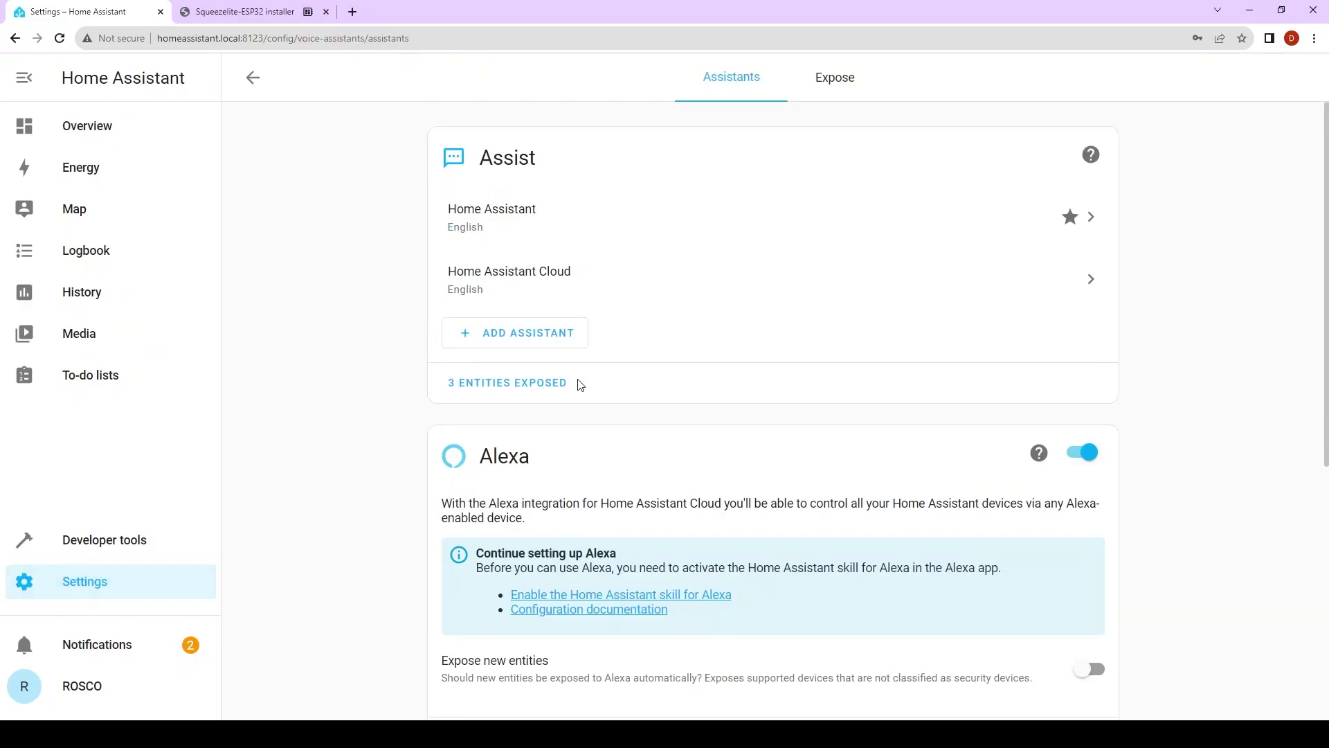
click(515, 335)
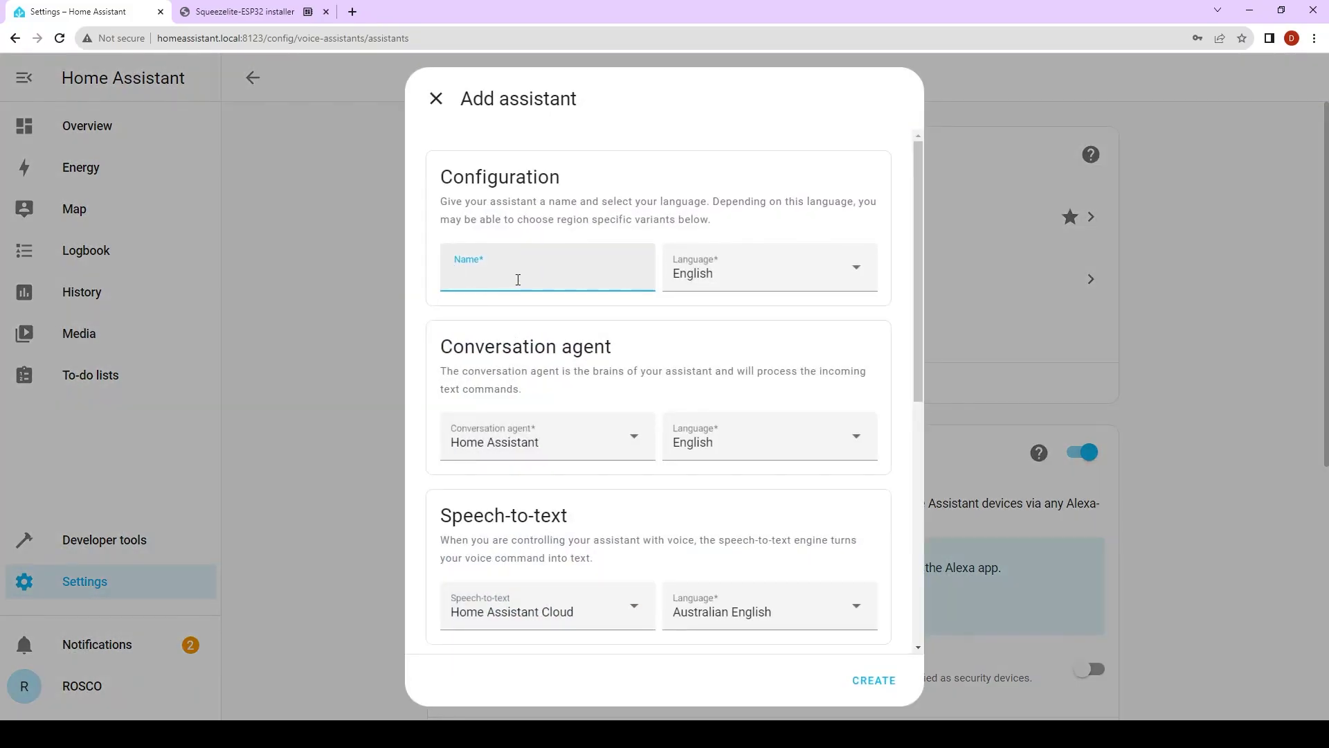
text(Test)
click(746, 271)
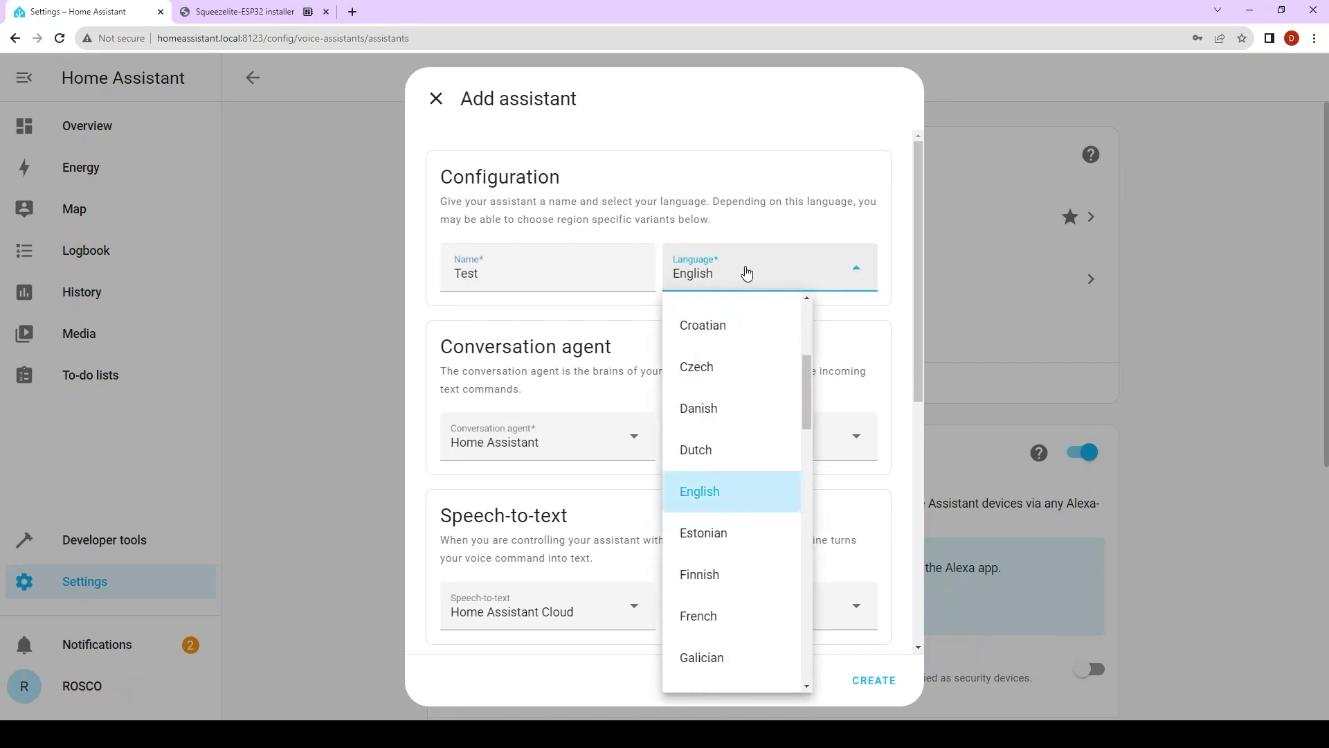
click(746, 273)
click(547, 436)
click(538, 451)
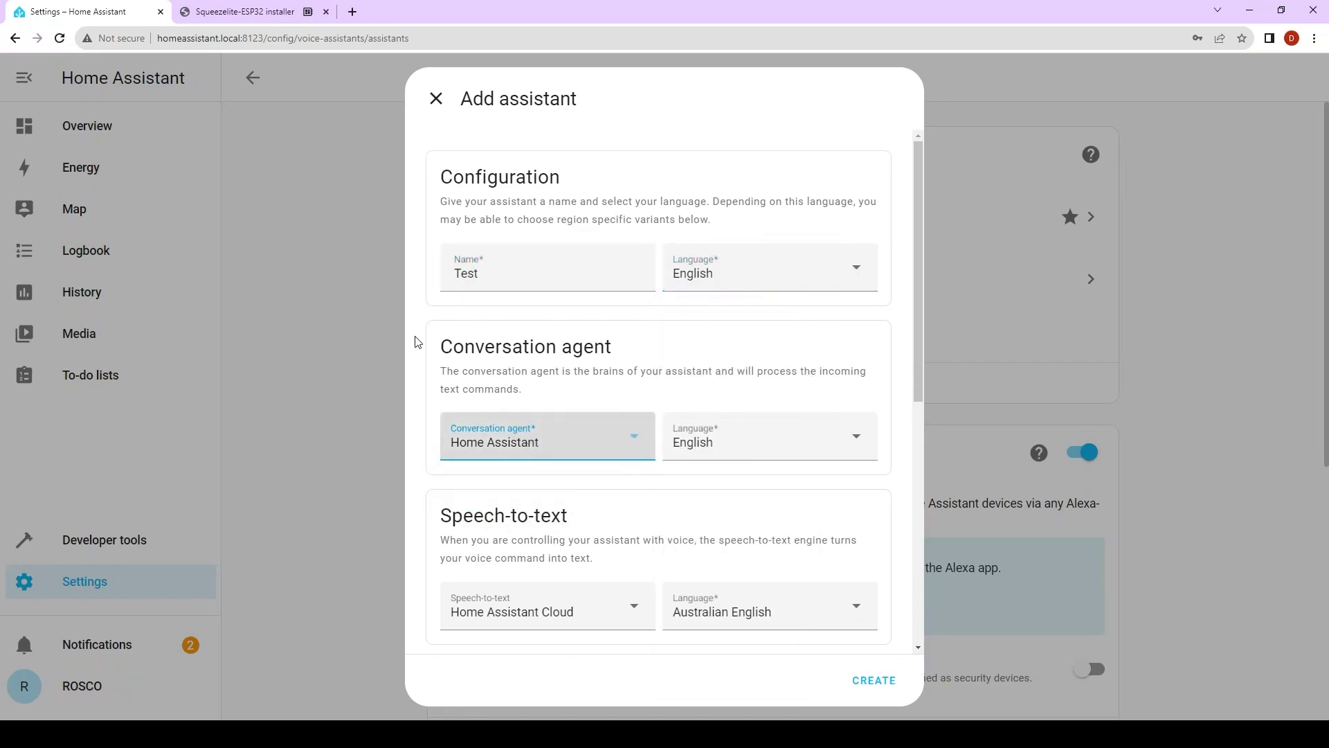
scroll(554, 445, down, 2)
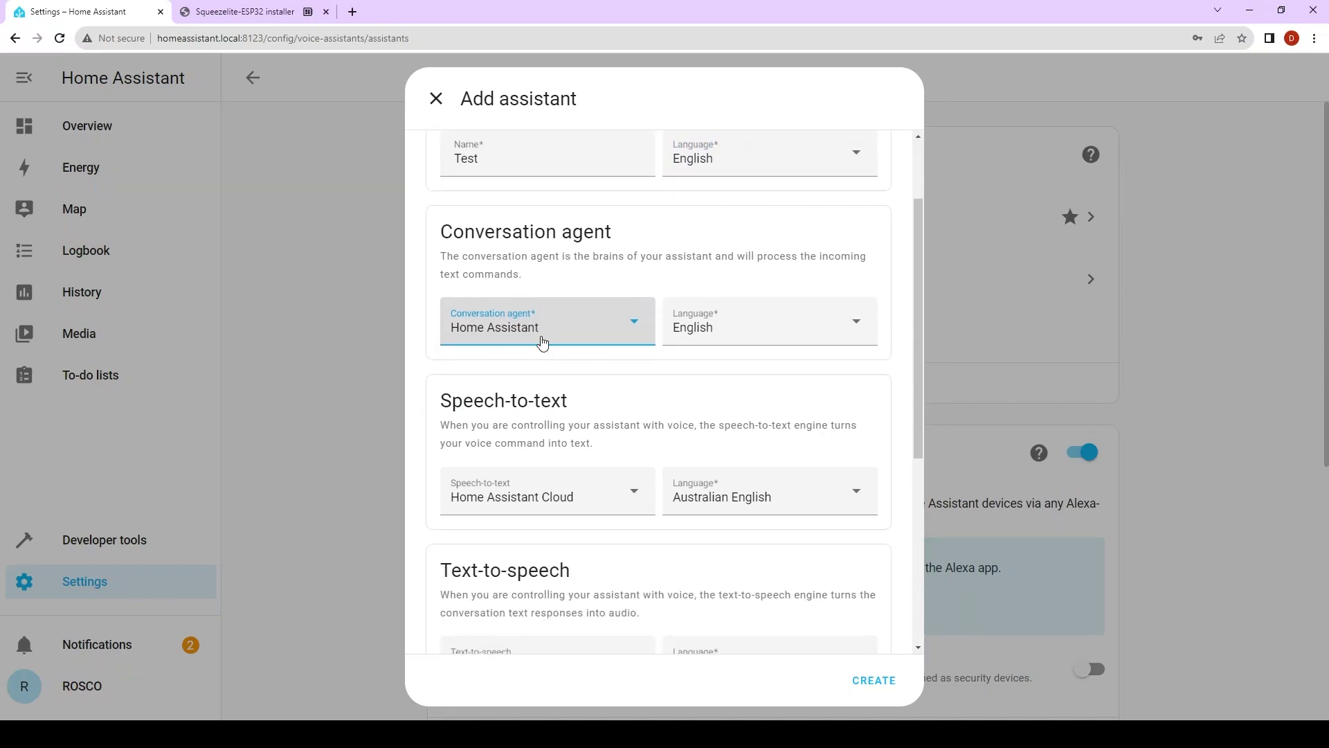
click(543, 331)
click(543, 336)
scroll(755, 357, down, 2)
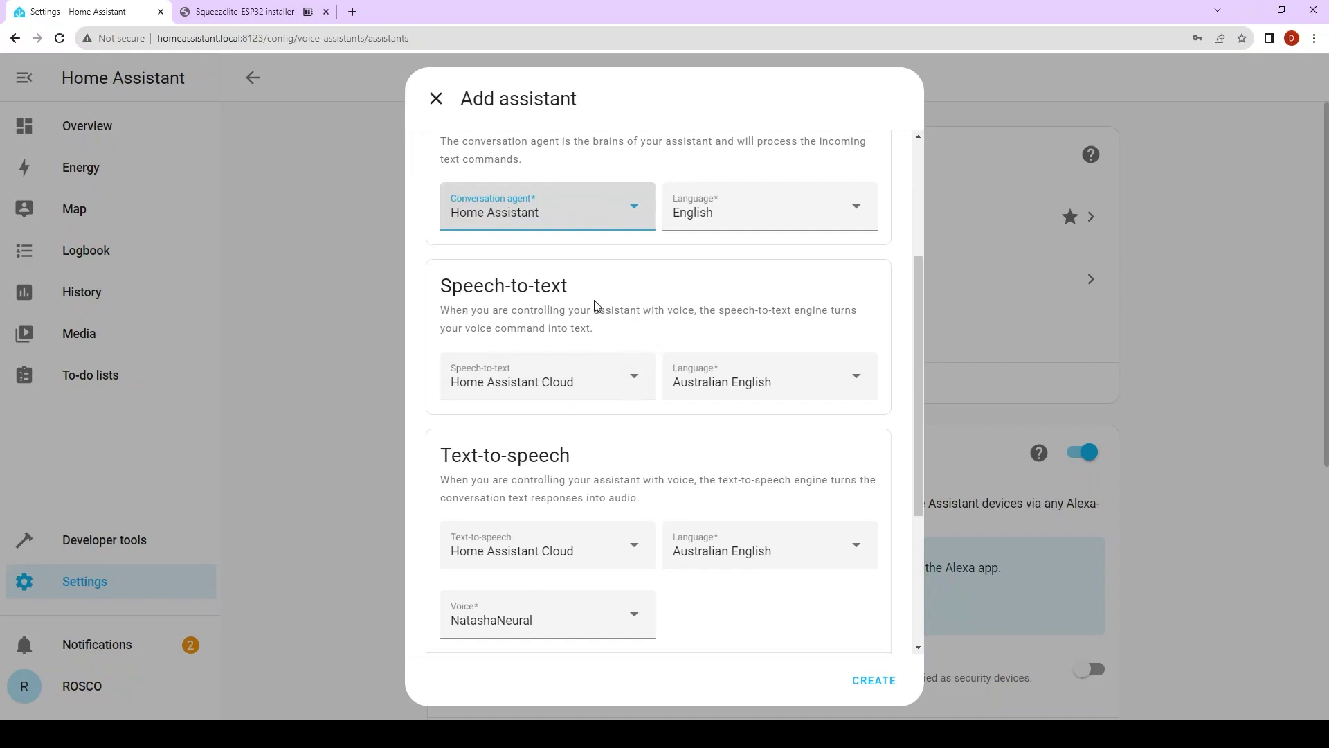
- Set Cloud speech-to-text and text-to-speech to American English and create the Test assistant
click(739, 386)
scroll(748, 485, down, 5)
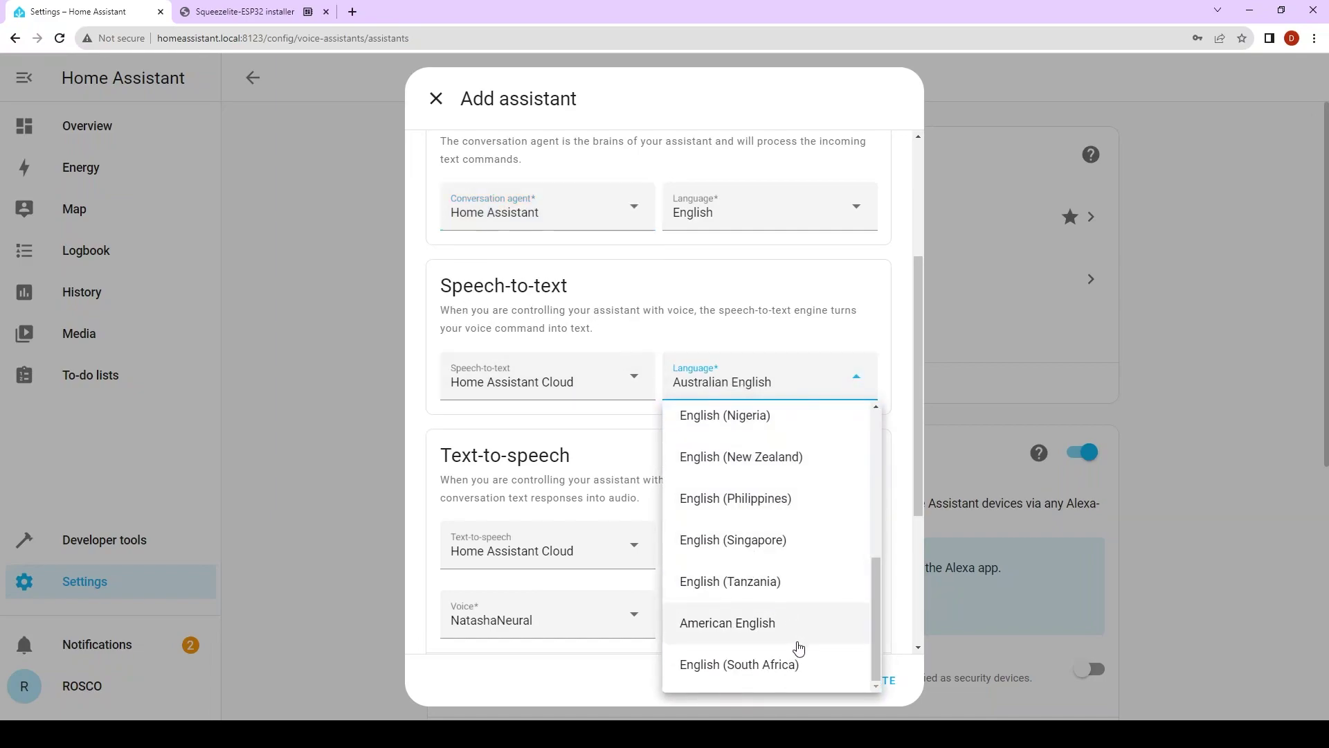
click(772, 636)
scroll(658, 526, down, 4)
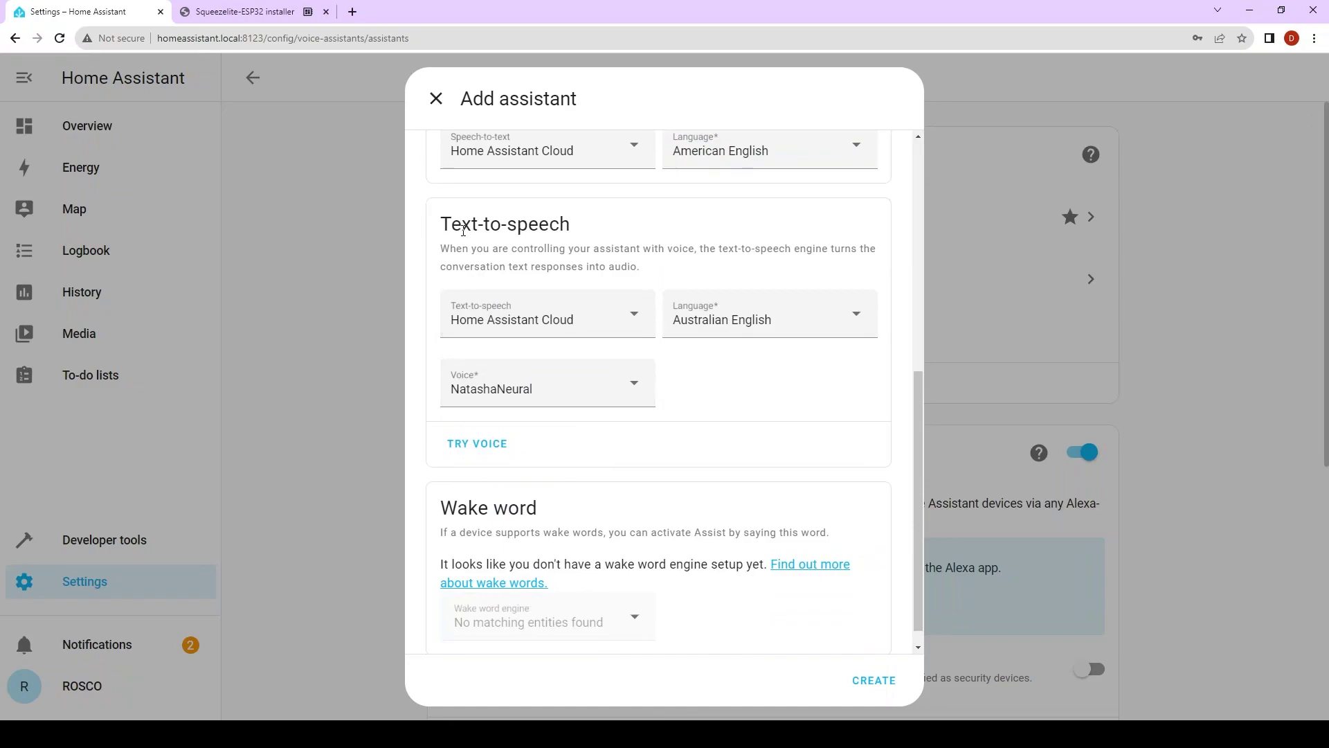
click(692, 322)
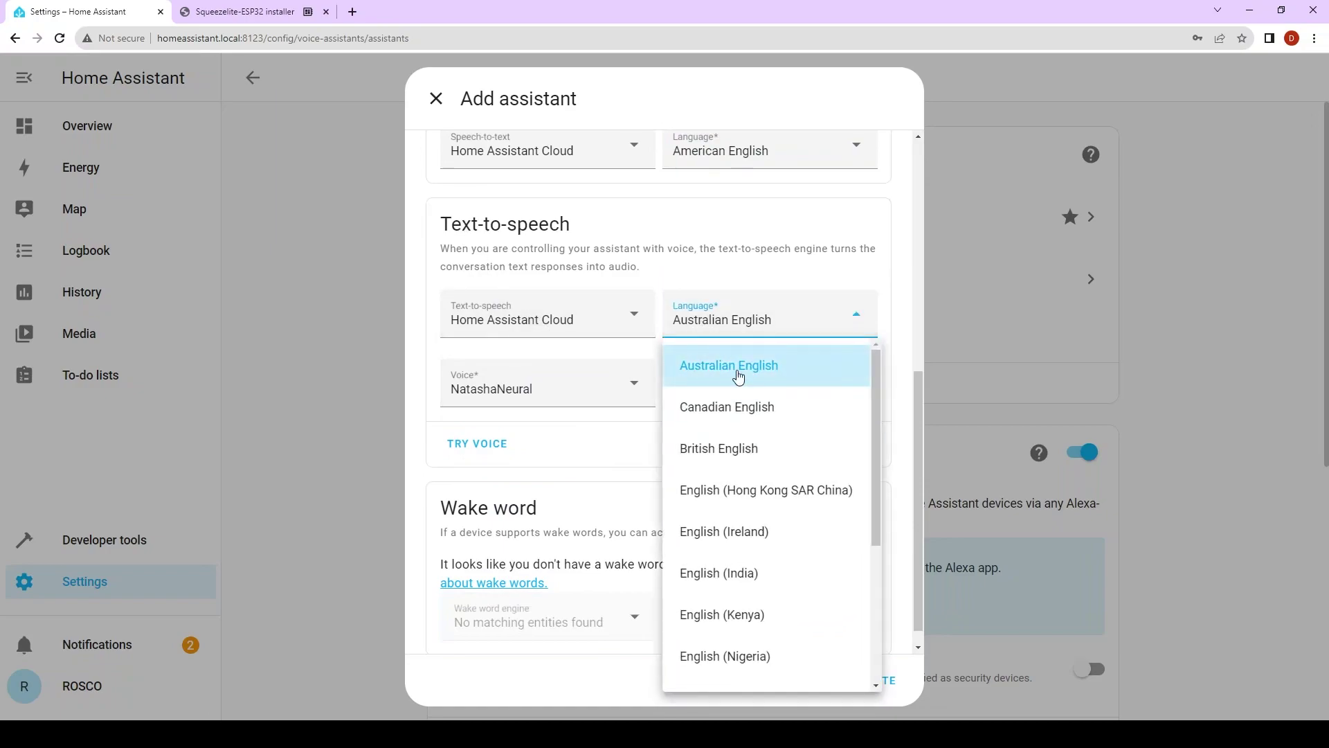
scroll(769, 519, down, 4)
click(770, 622)
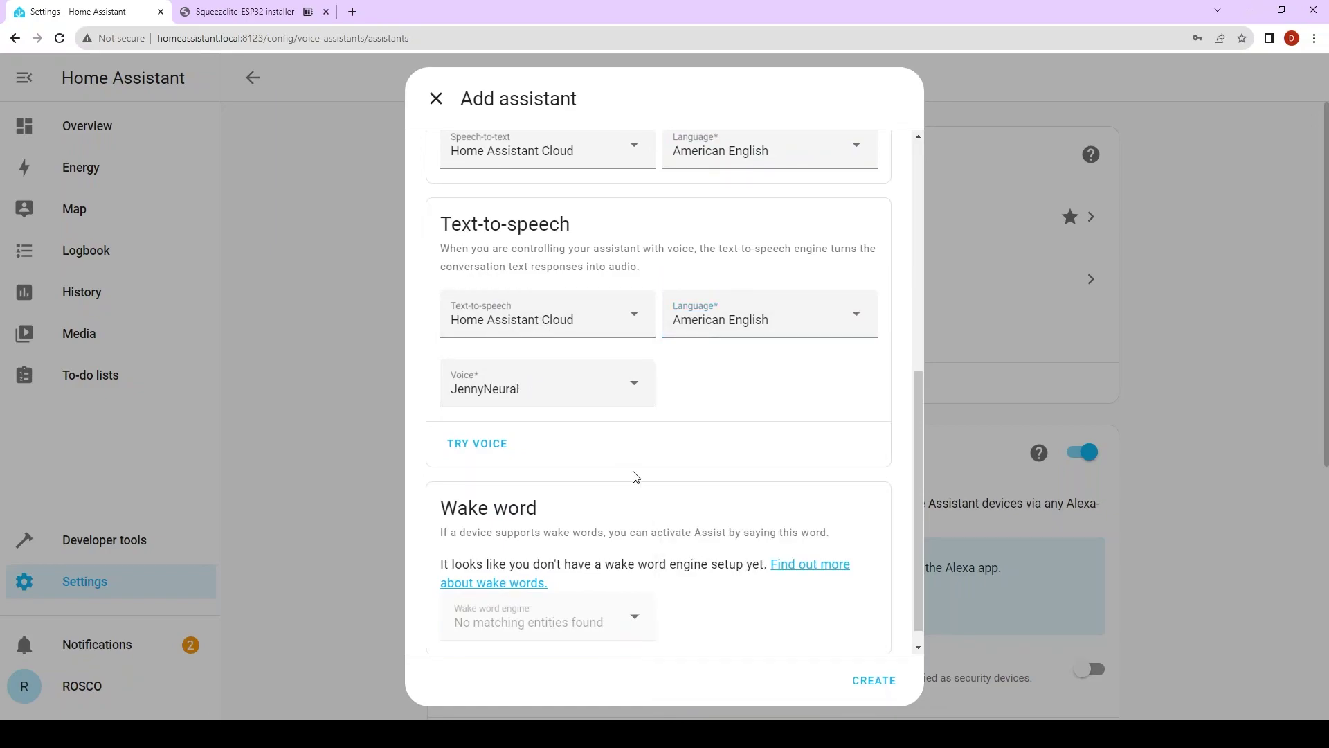
click(881, 682)
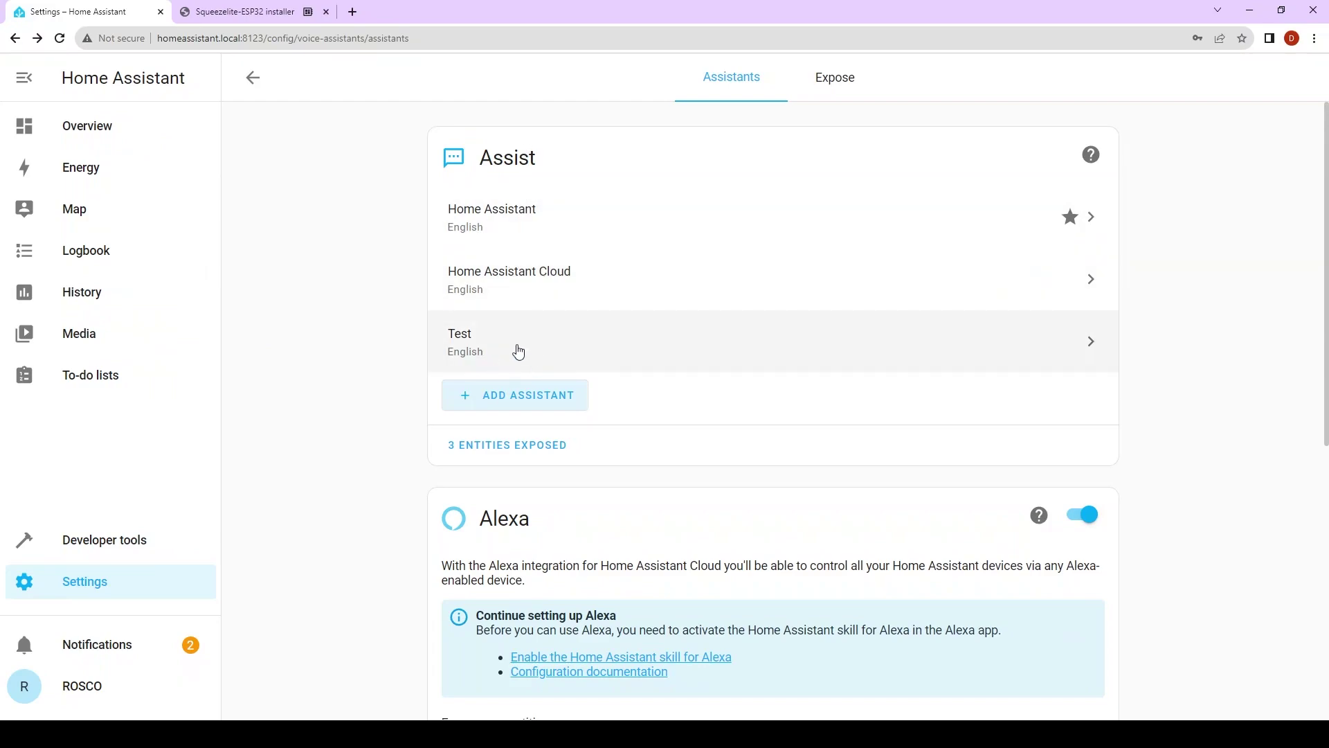
- Star the Test assistant as the preferred voice assistant and save the update
click(518, 351)
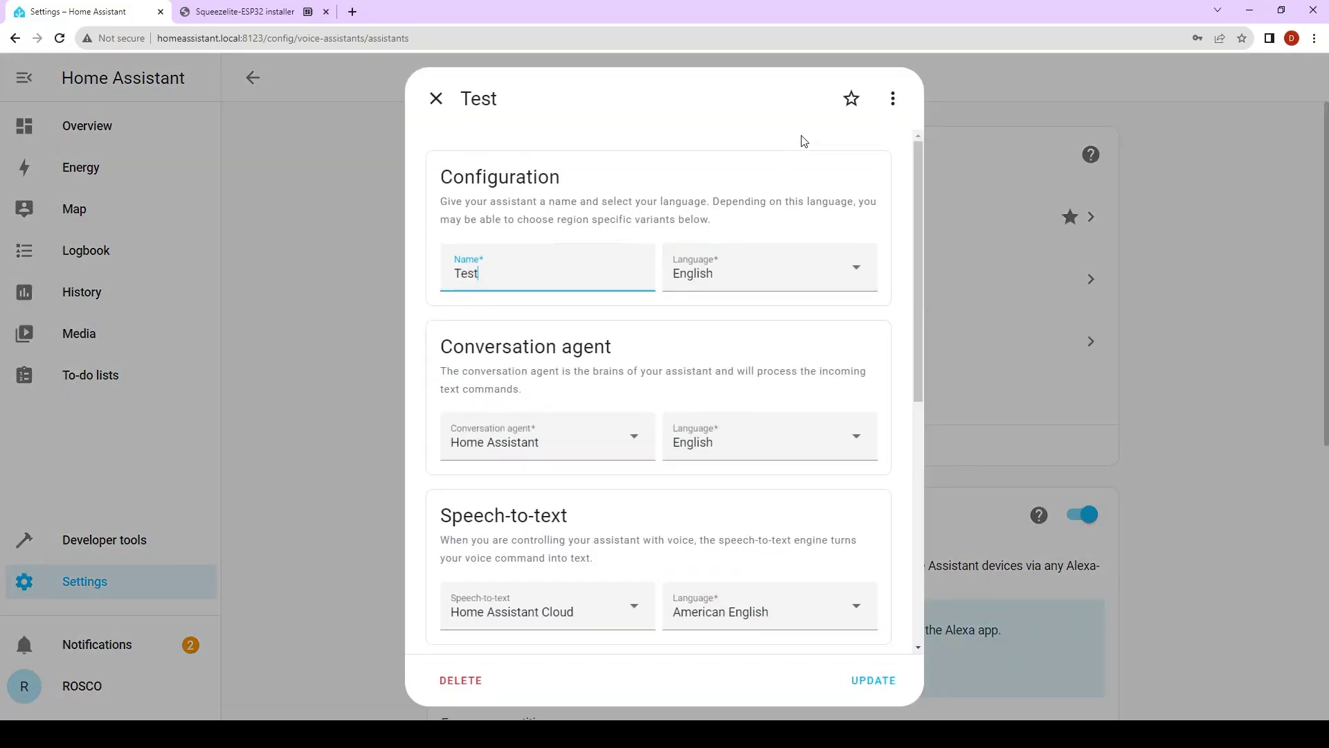
click(852, 98)
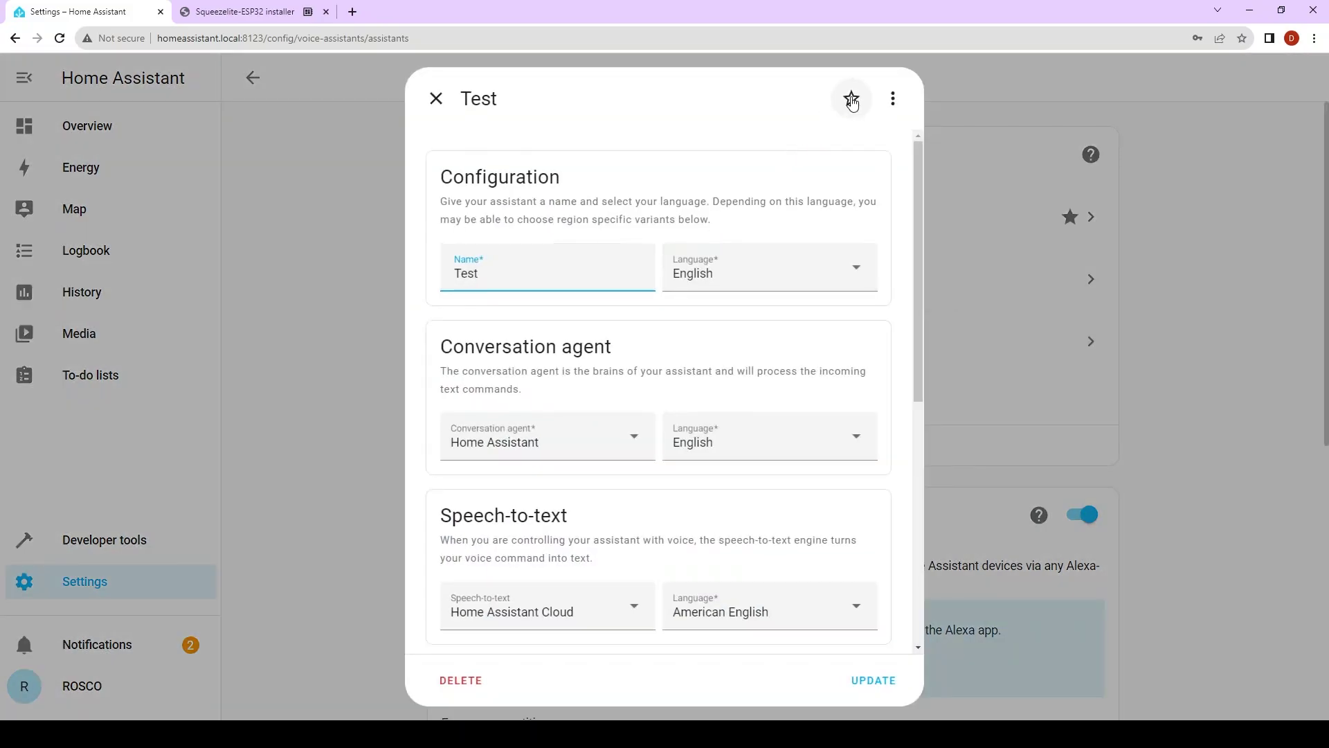
click(883, 680)
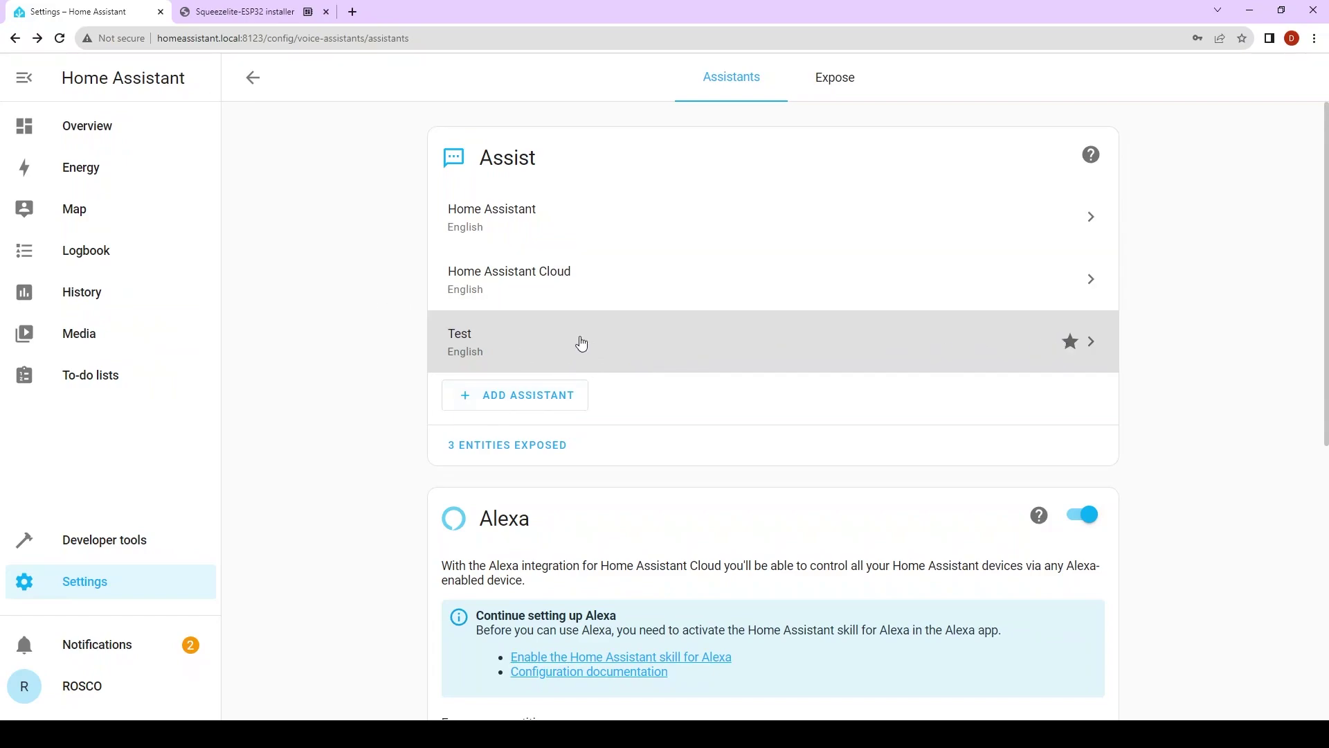
- Search the add-ons for 'wake', then install and start the openWakeWord add-on
click(150, 588)
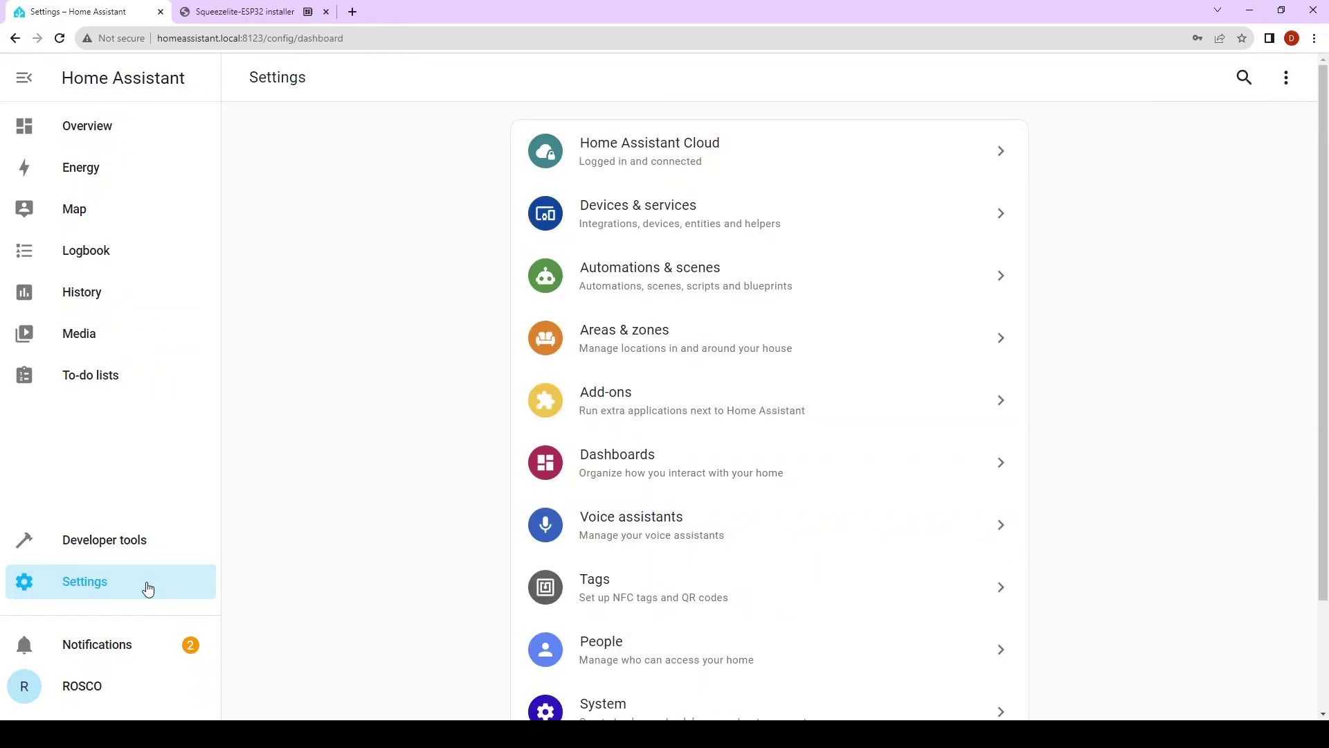
click(647, 400)
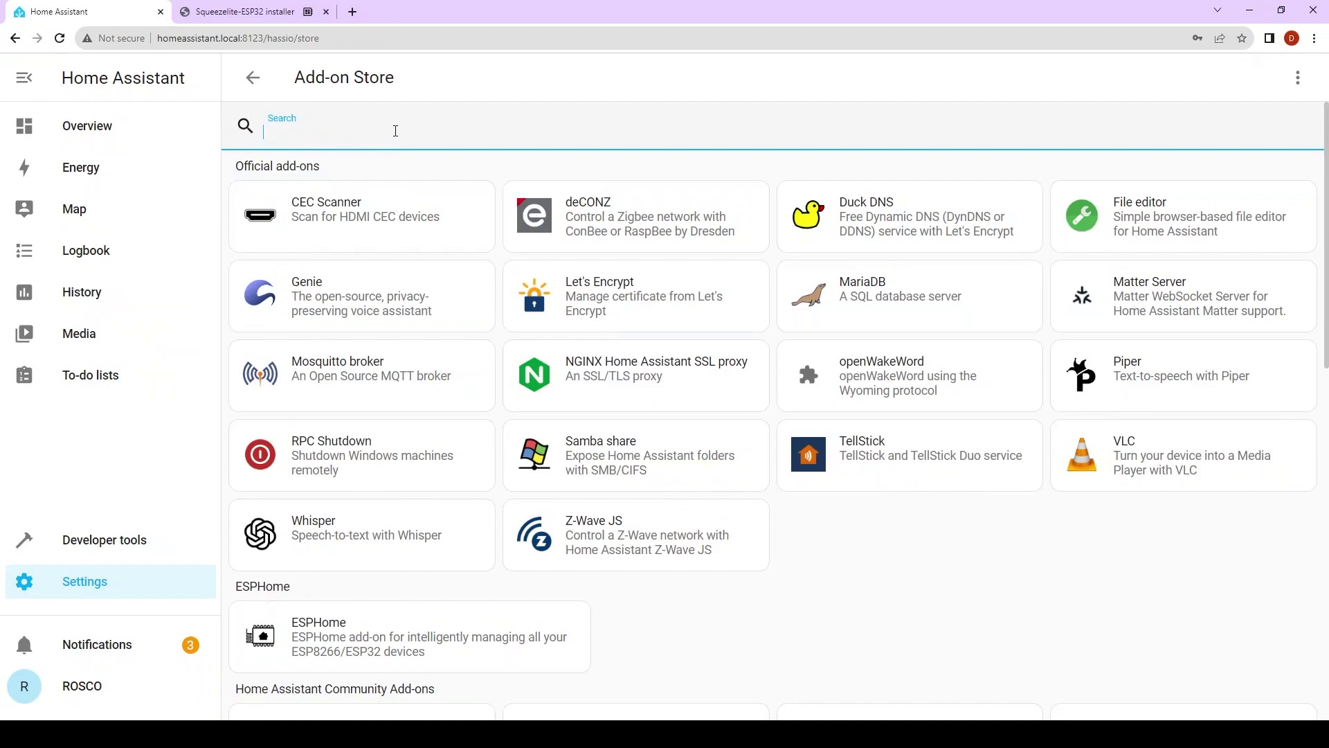
text(wake)
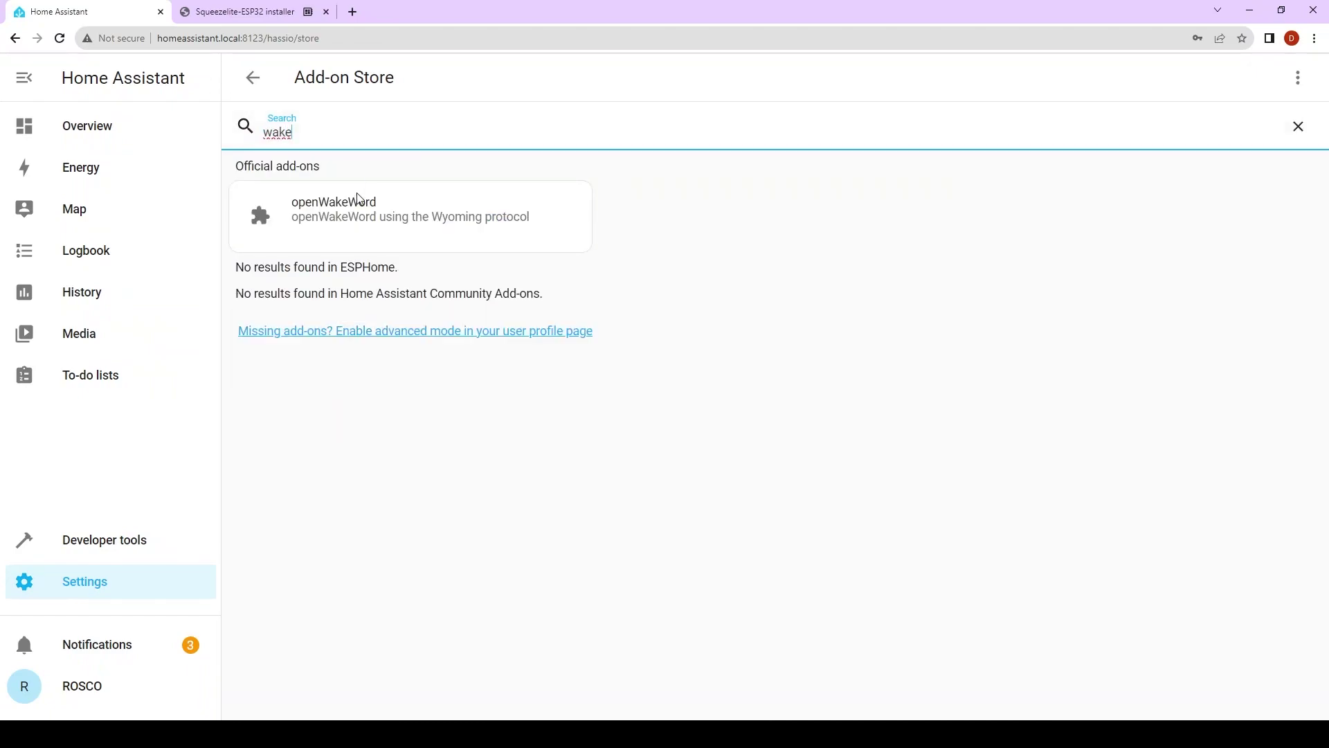
click(388, 214)
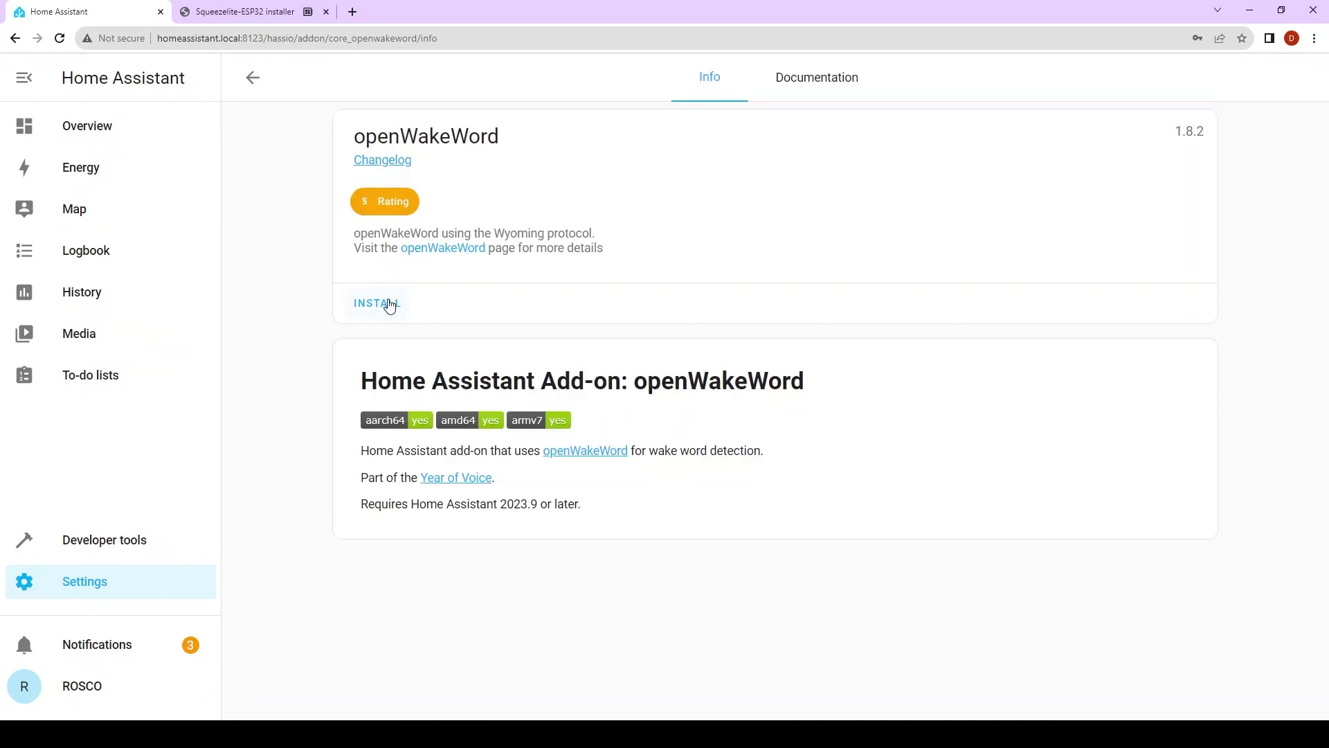
click(384, 302)
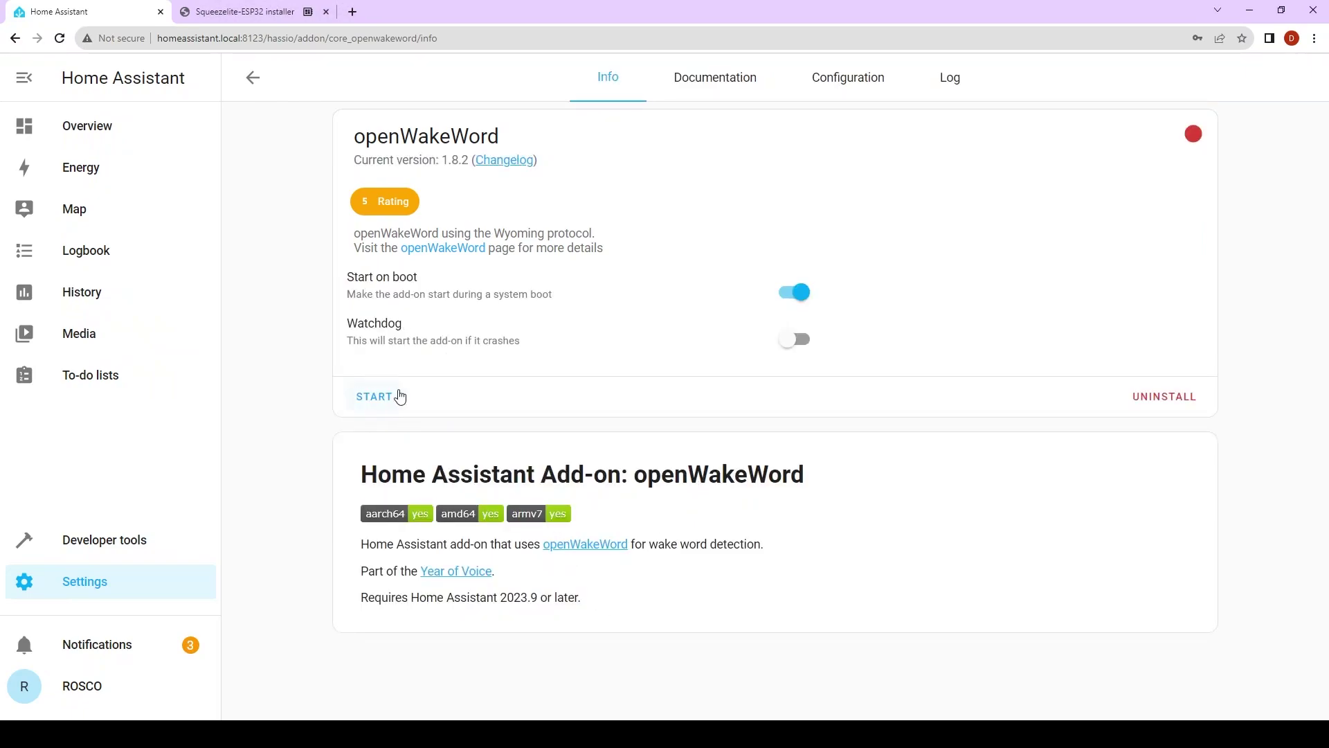
click(387, 397)
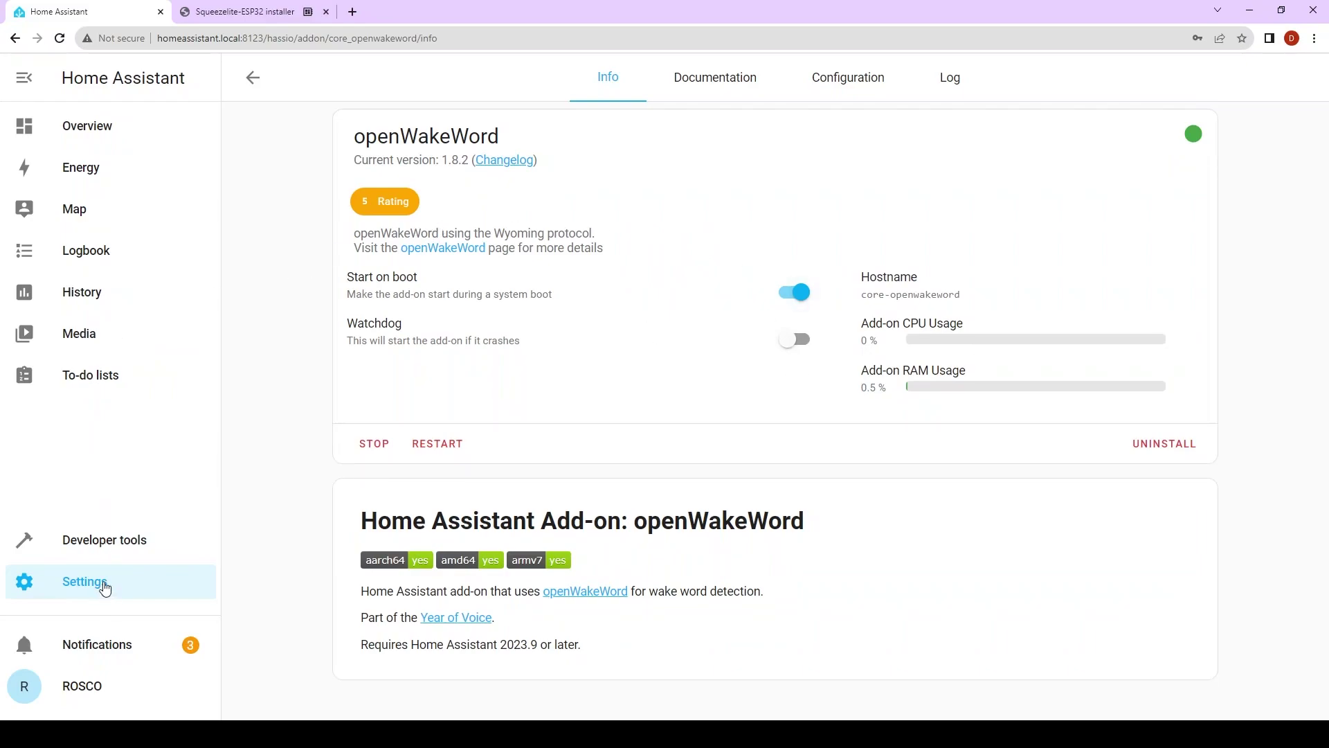
- Configure the discovered openWakeWord service as a Wyoming integration in Devices & services
click(104, 588)
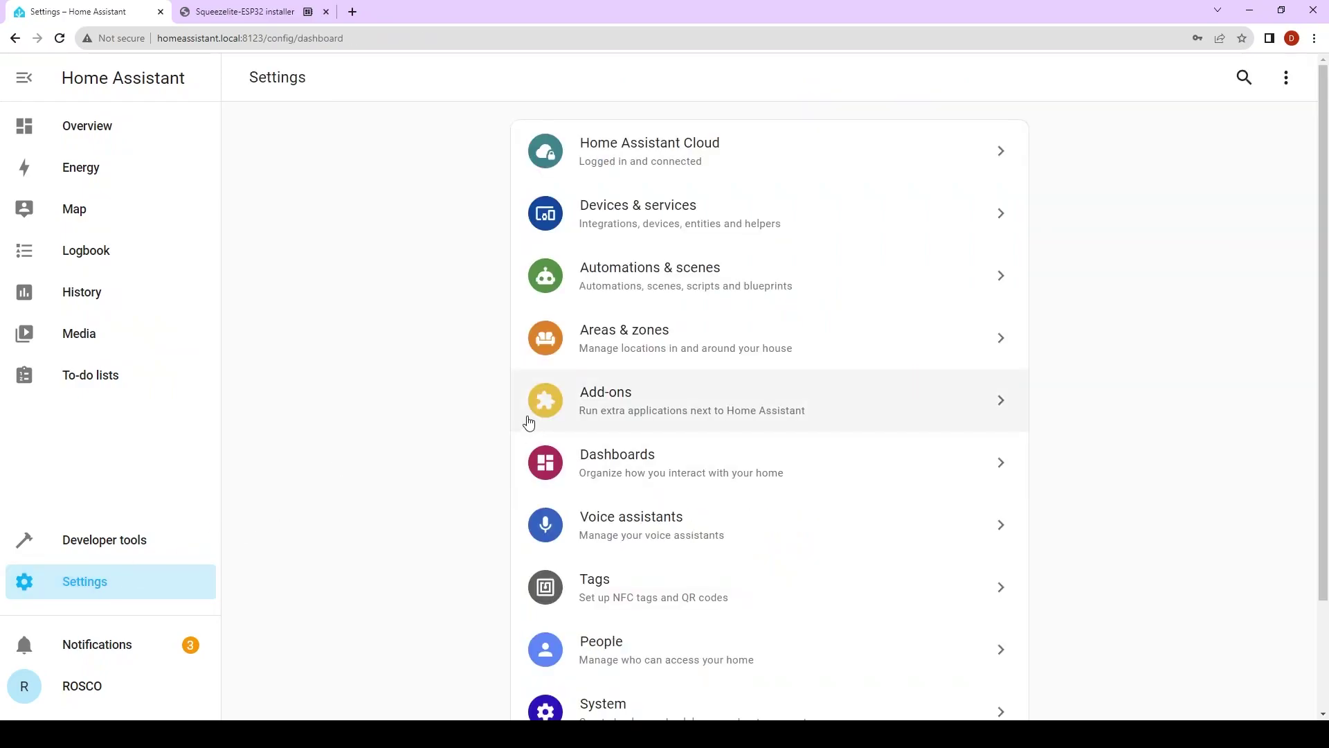
click(595, 402)
click(253, 78)
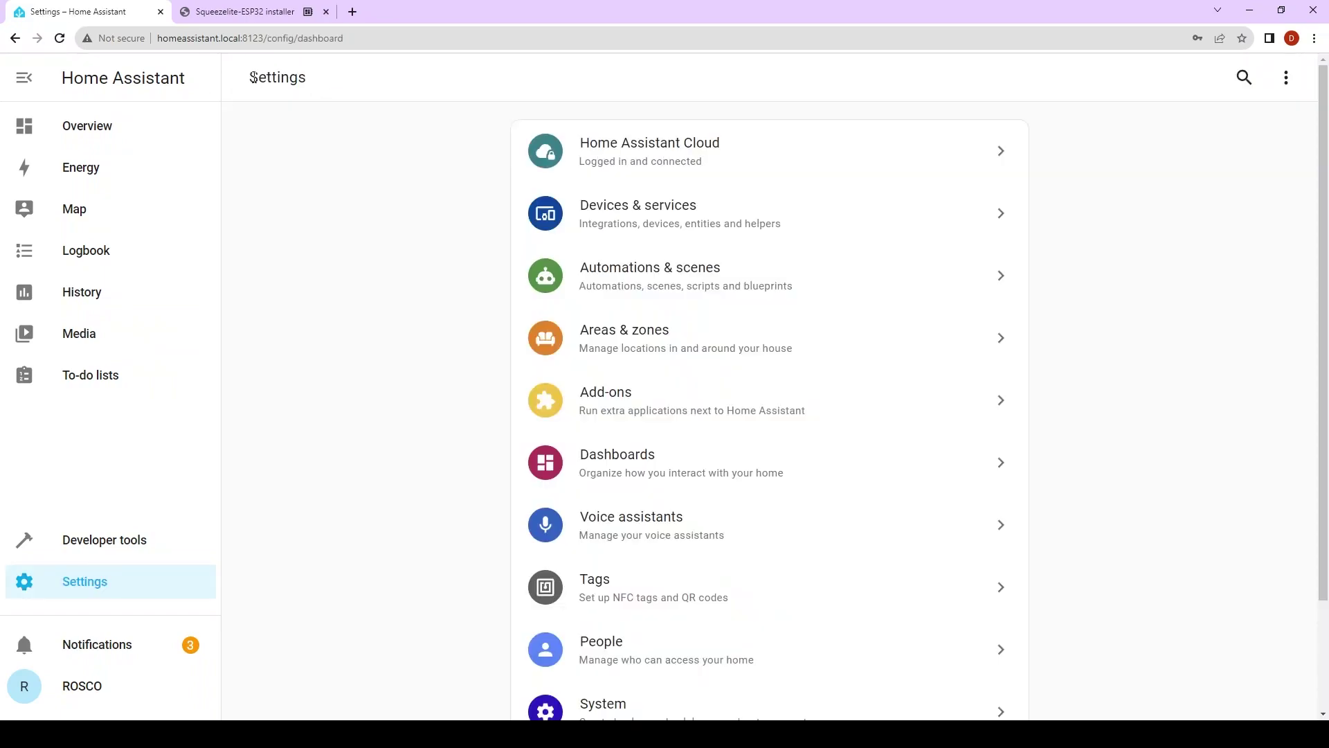
click(626, 231)
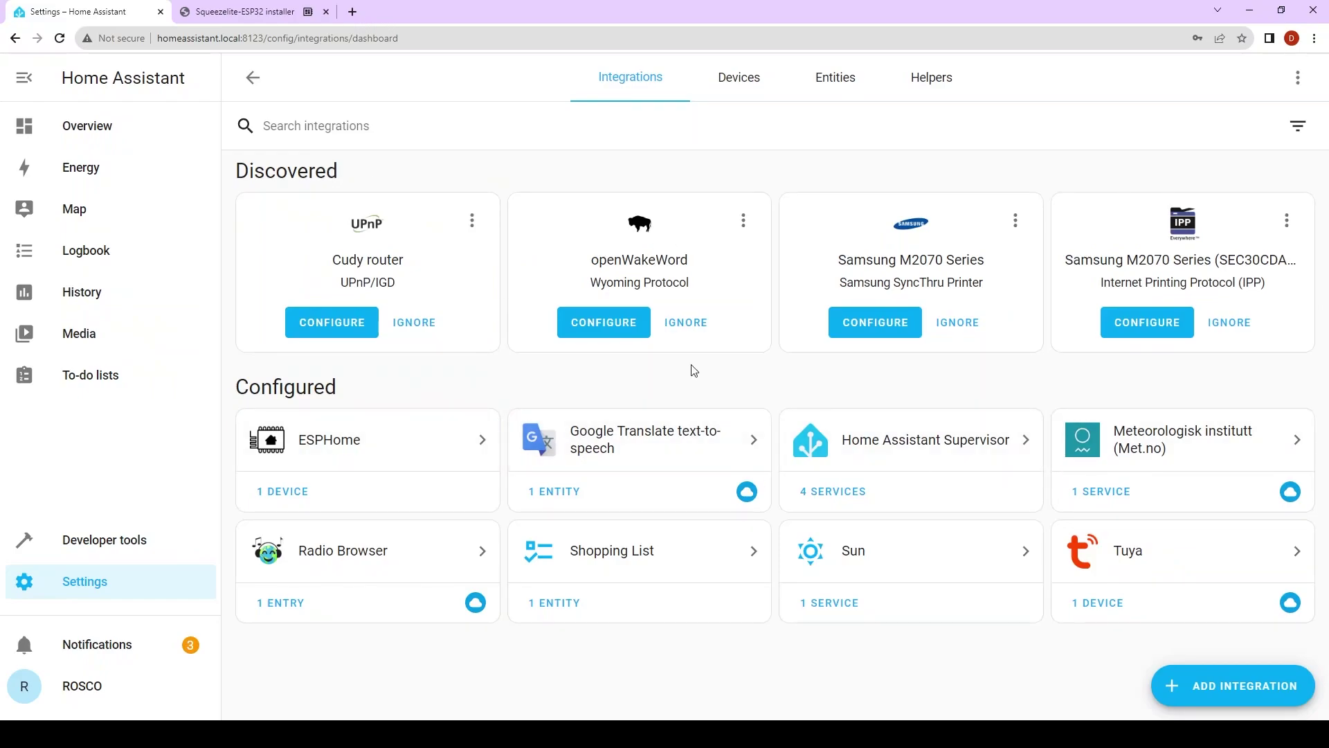
click(596, 323)
click(856, 435)
click(795, 433)
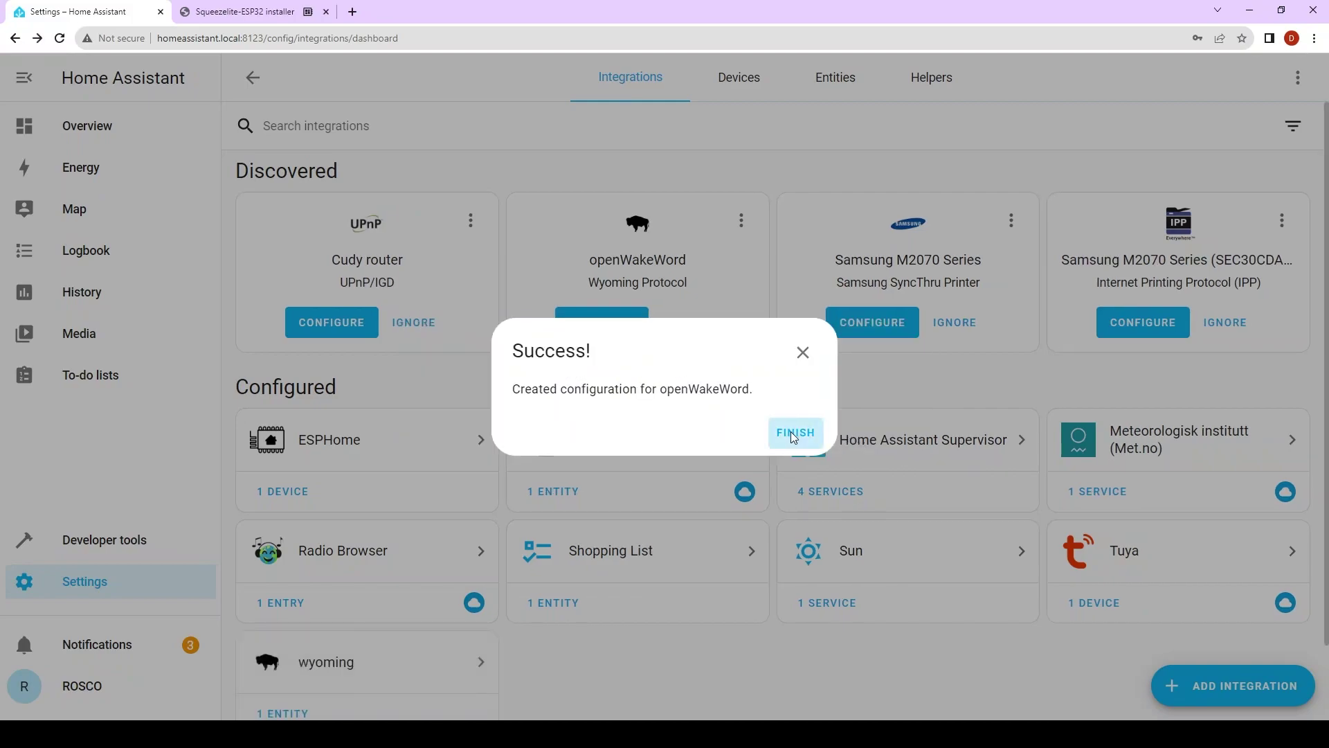
scroll(554, 471, down, 2)
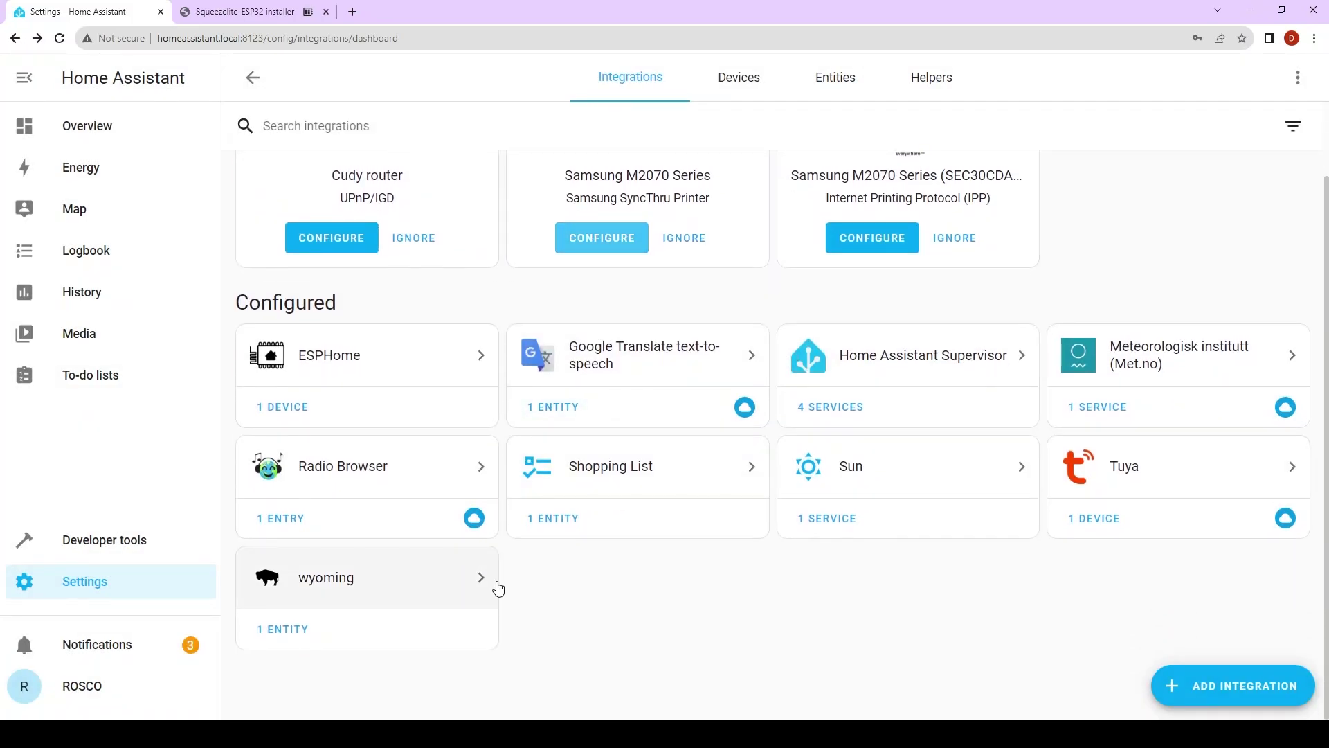
scroll(587, 596, up, 2)
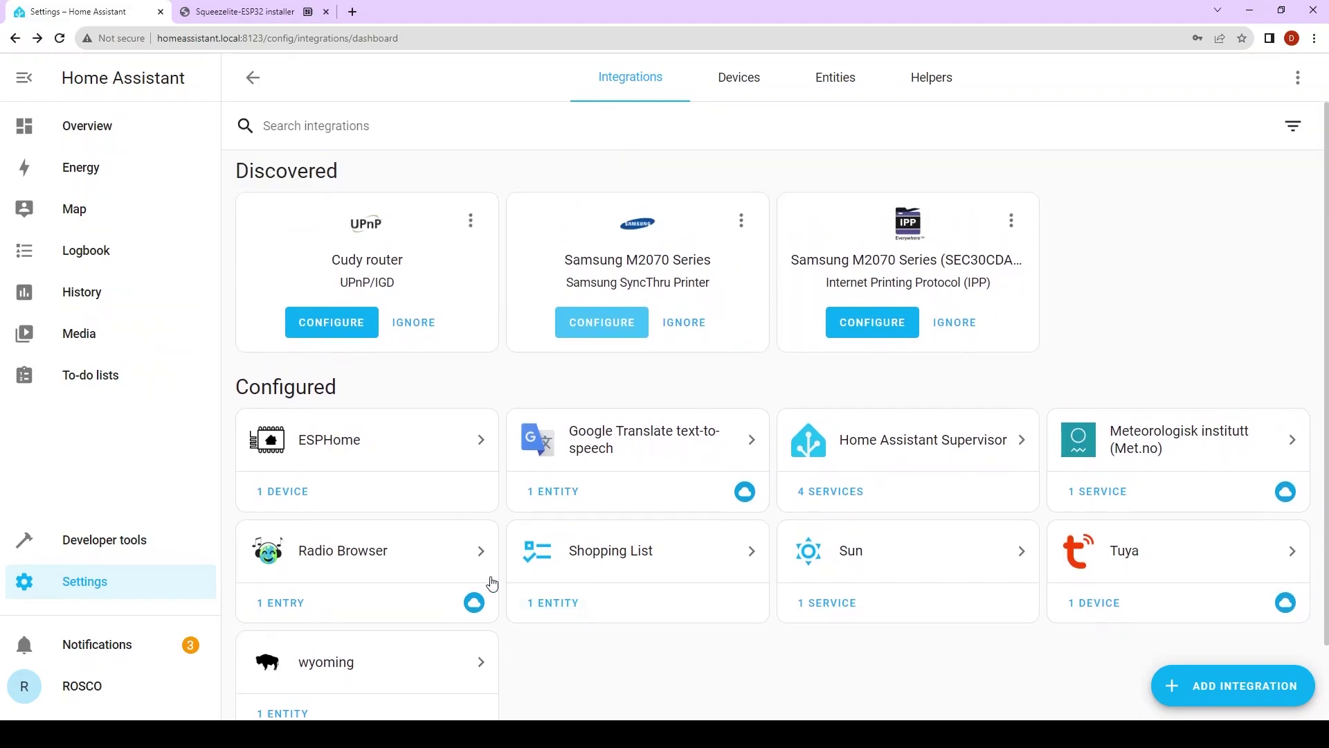
- Give the Test assistant the openwakeword engine with wake word 'hey jarvis' and save
click(101, 580)
click(633, 537)
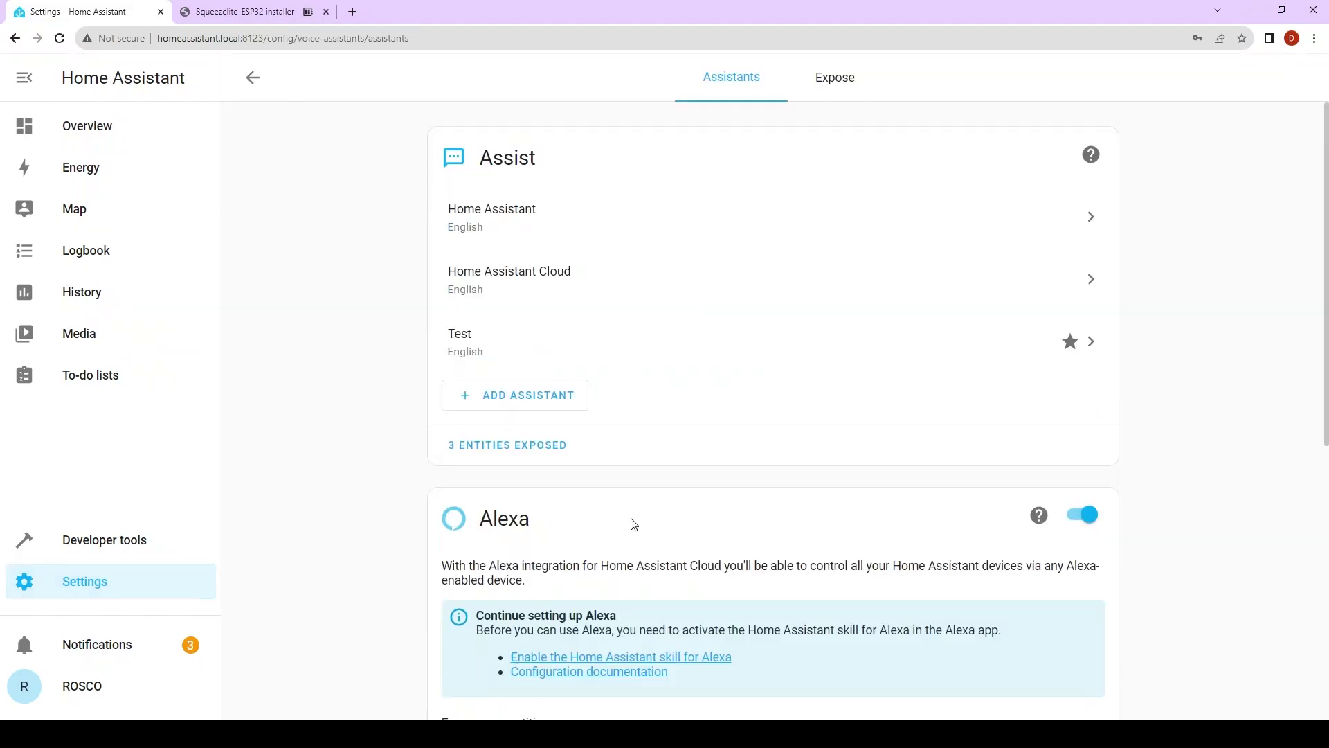
click(646, 342)
scroll(594, 511, down, 5)
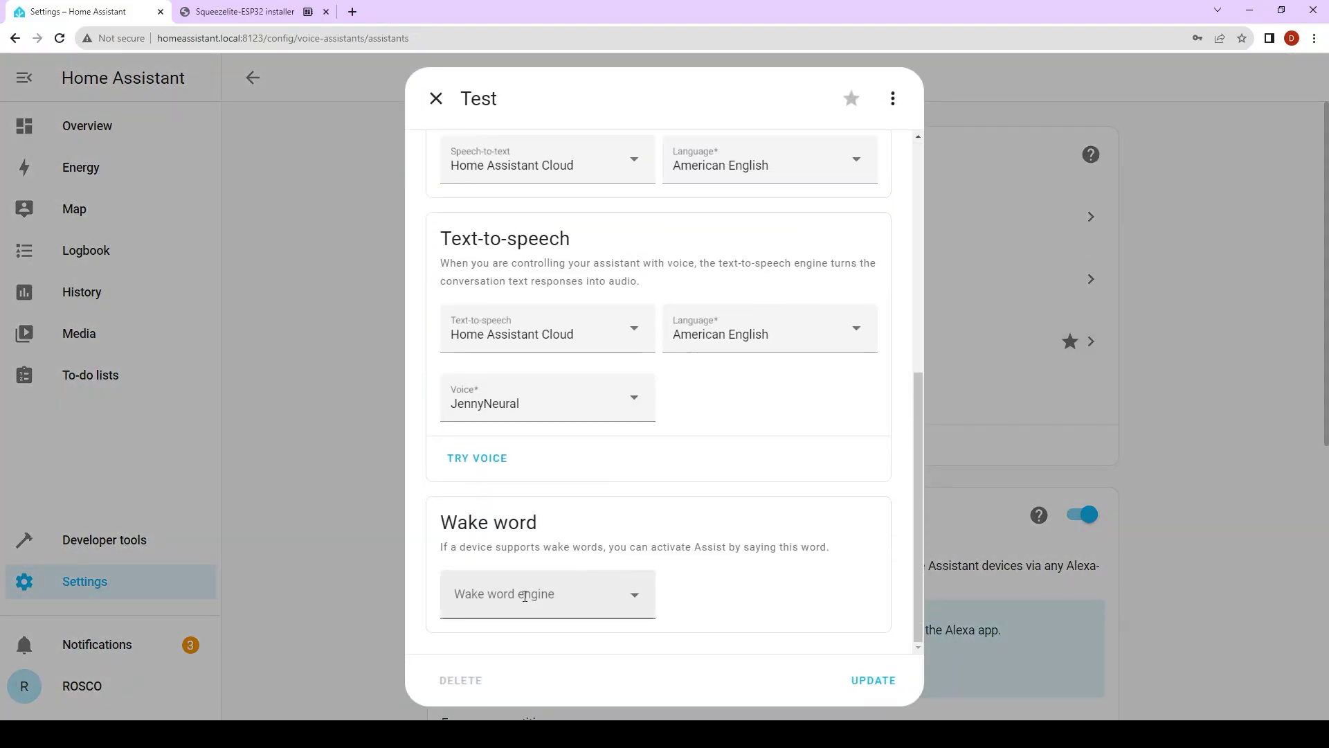
click(633, 599)
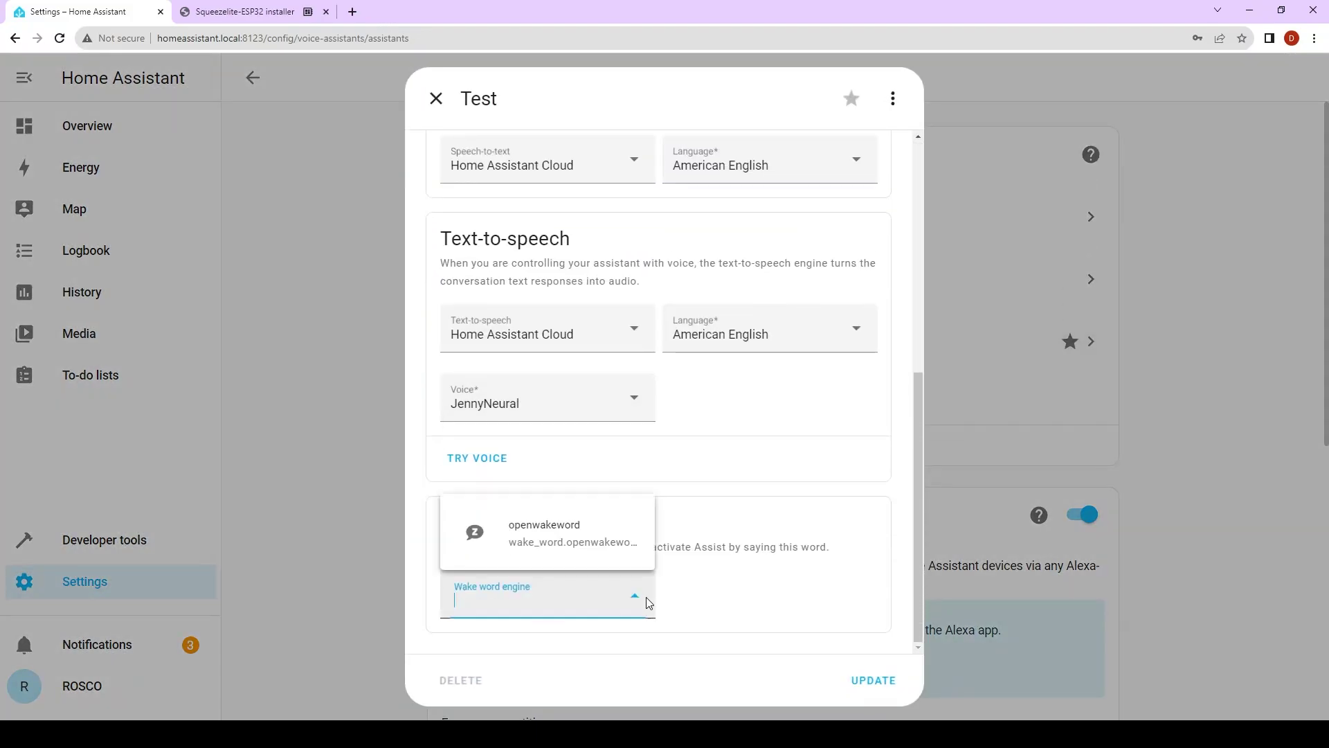
click(615, 541)
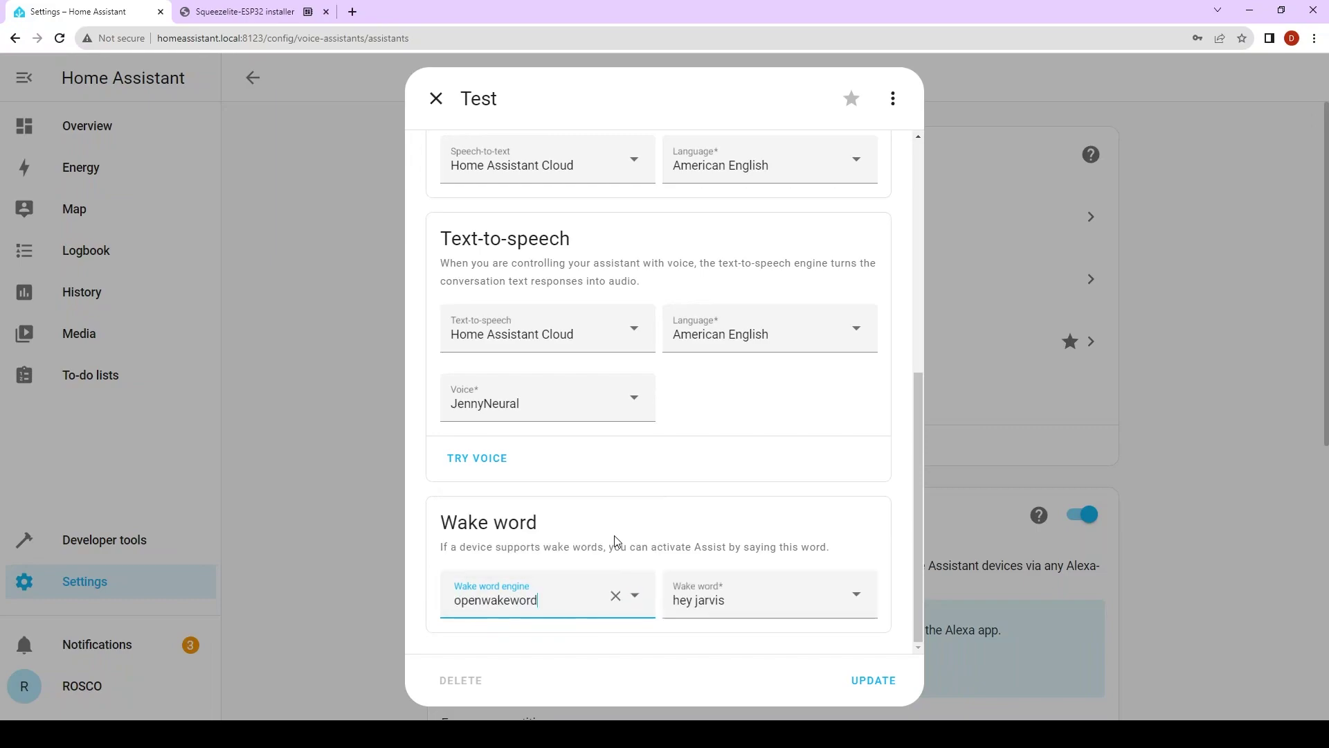
click(831, 592)
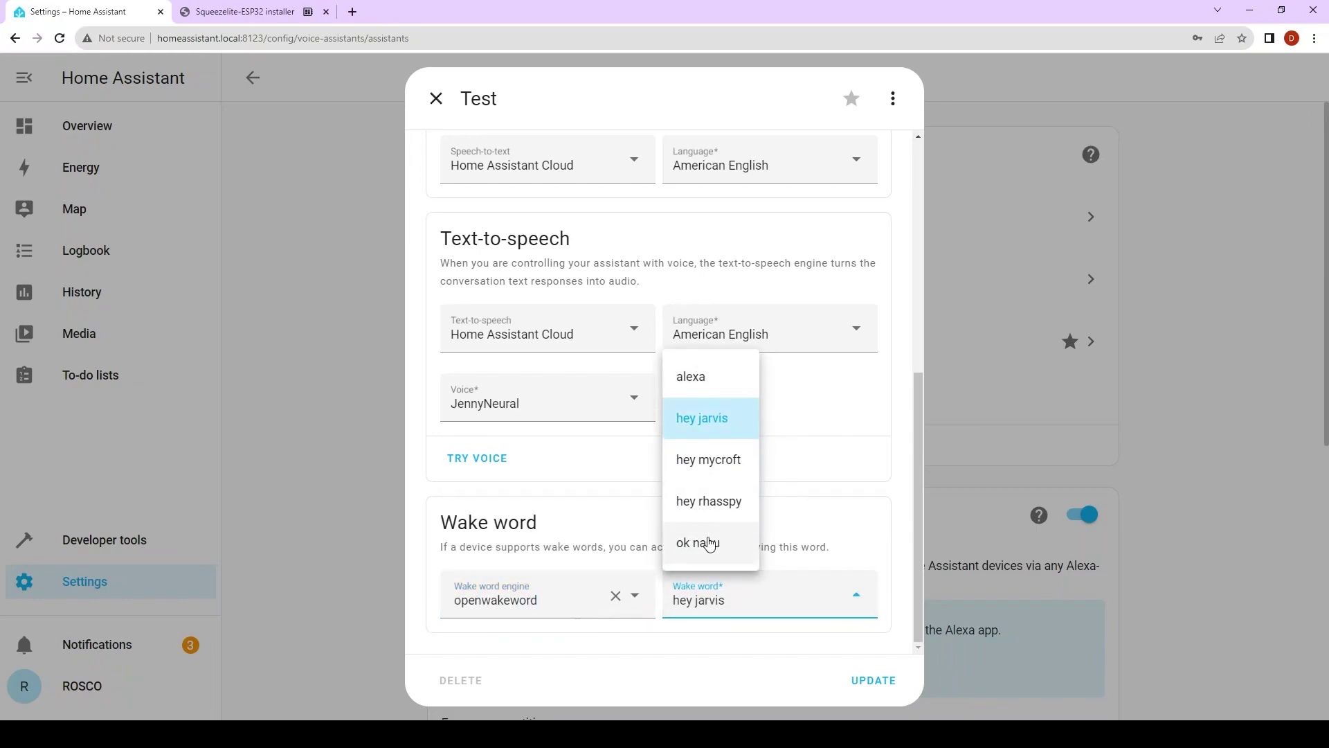
click(717, 429)
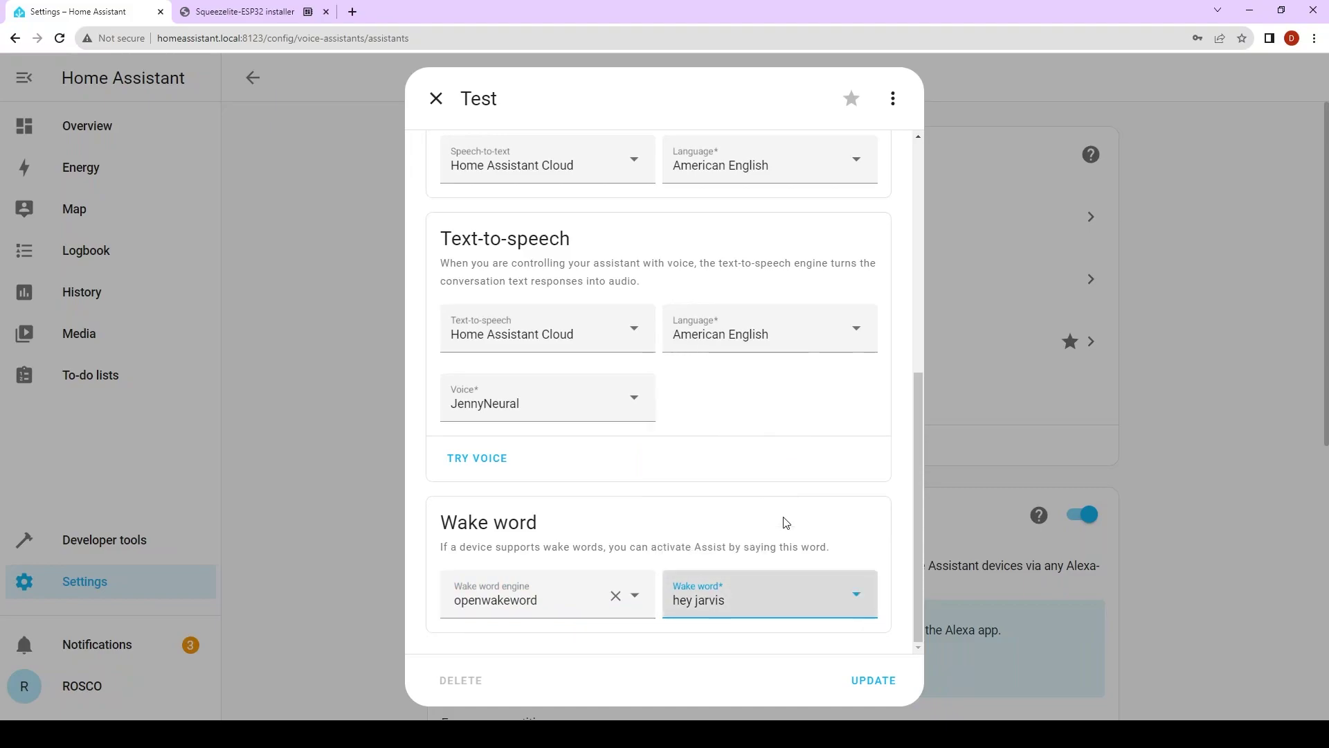
click(874, 680)
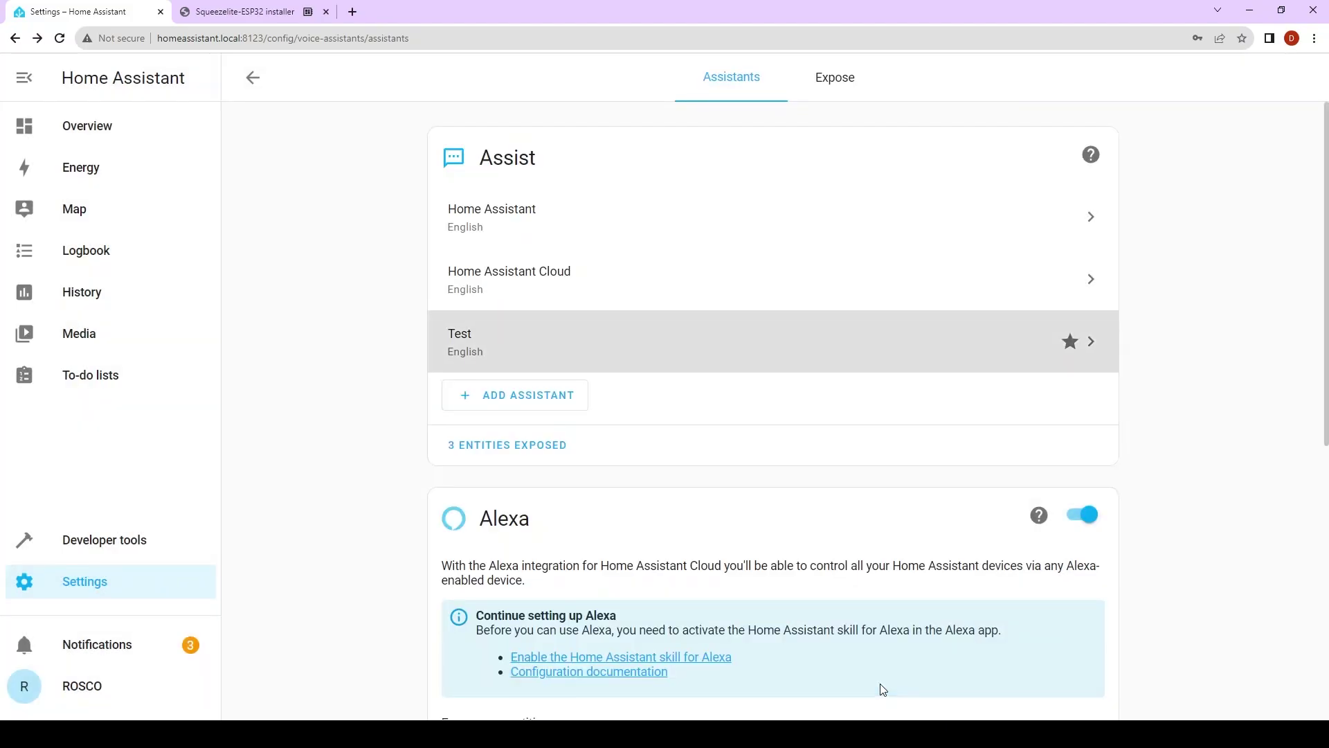
- On the Overview dashboard, toggle the Muse Luxe's Use Wake Word off and back on
click(119, 129)
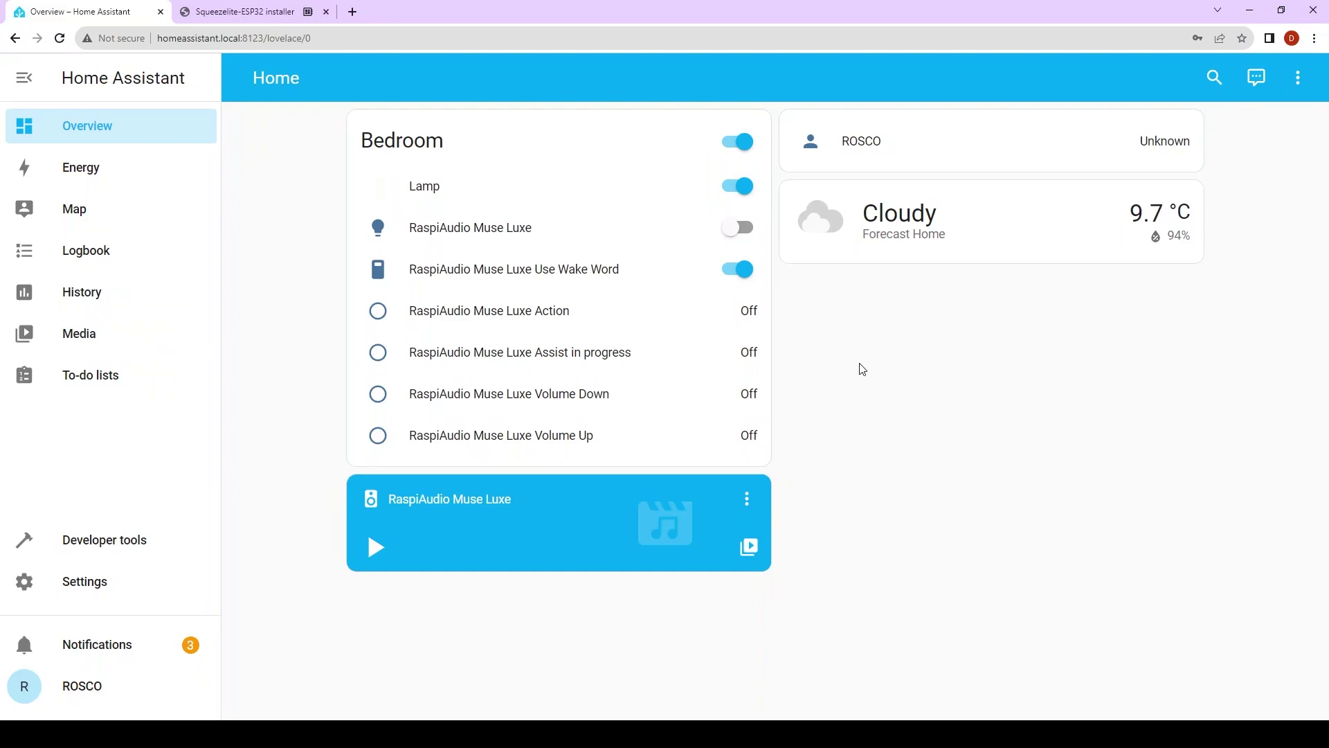
click(738, 268)
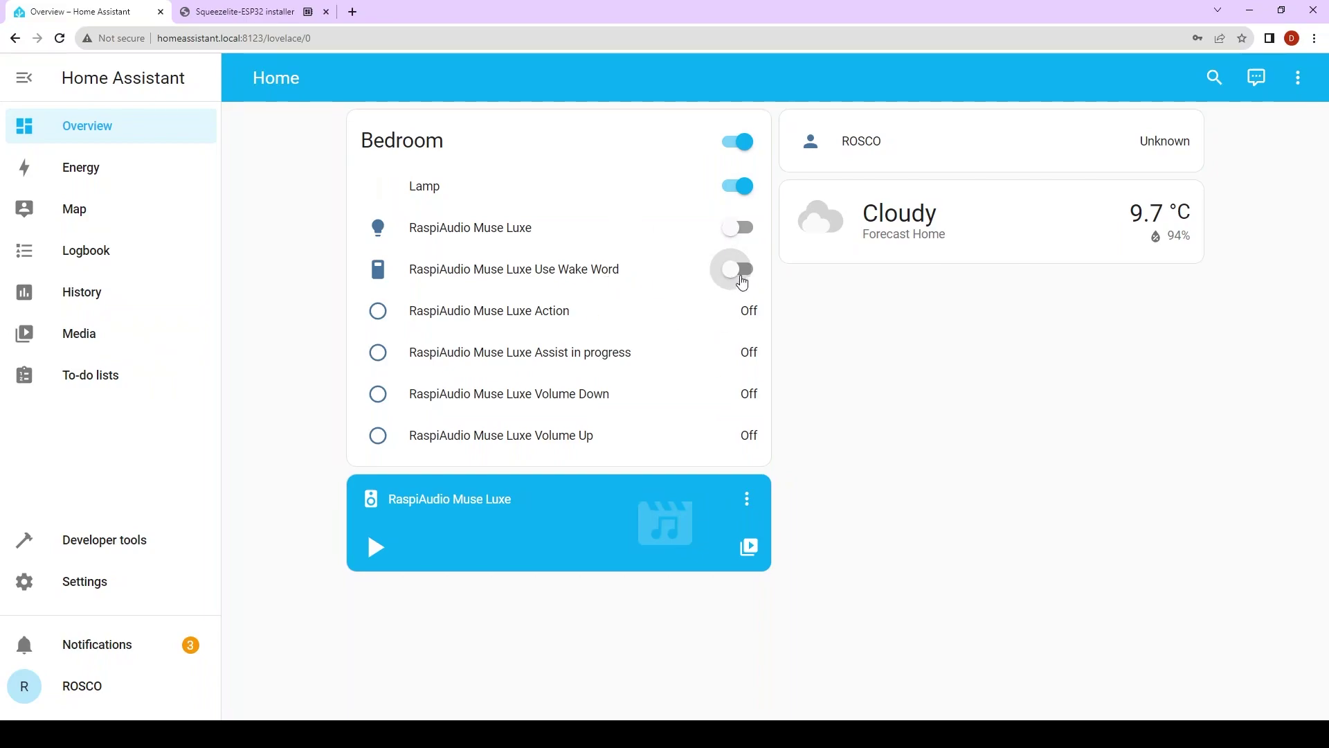
click(739, 272)
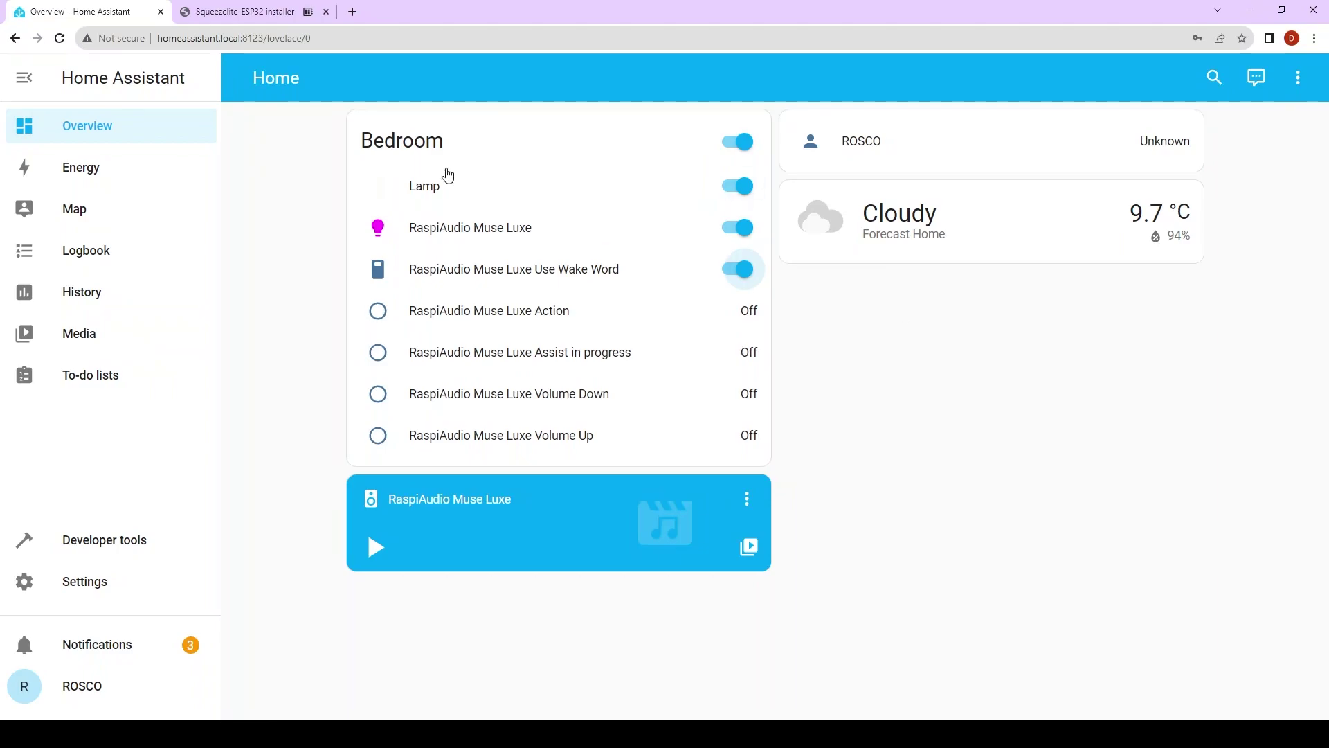
- Watch the installer's device log capture the spoken 'Turn off lamp', then return to Home Assistant
click(277, 7)
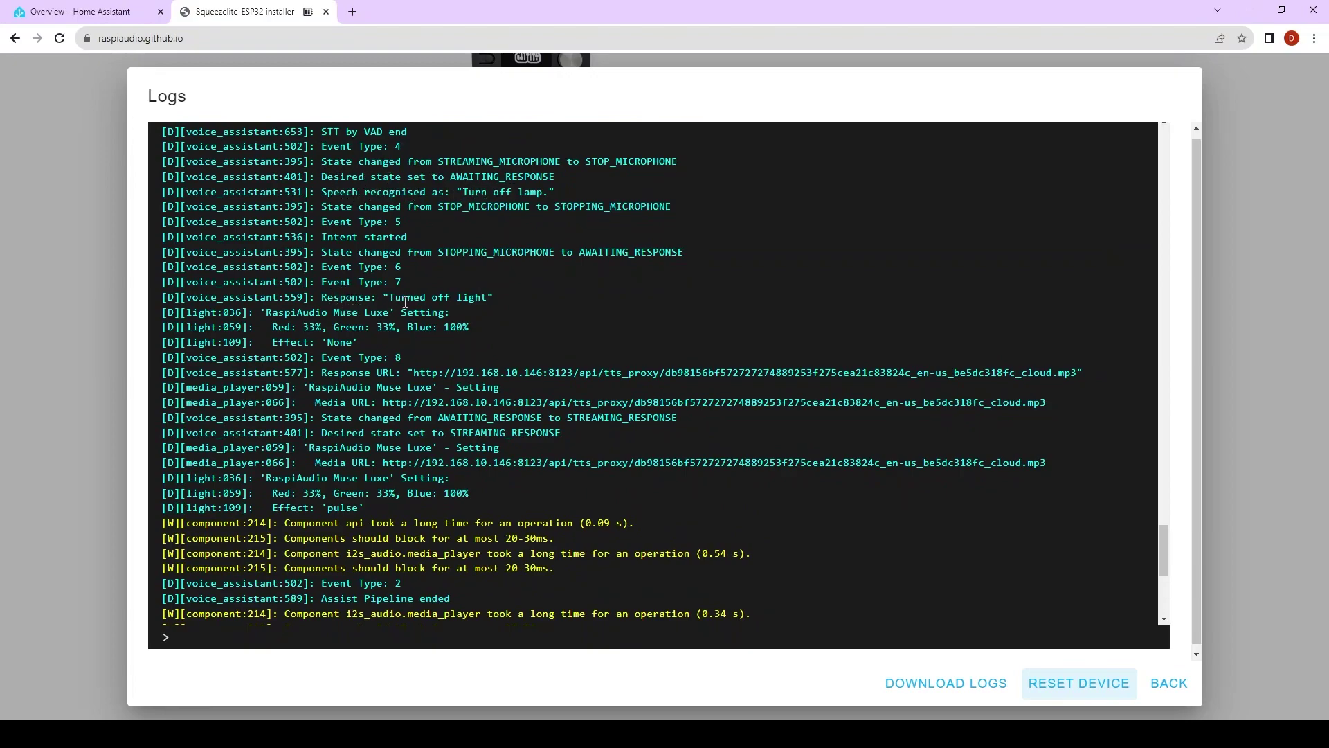
click(76, 12)
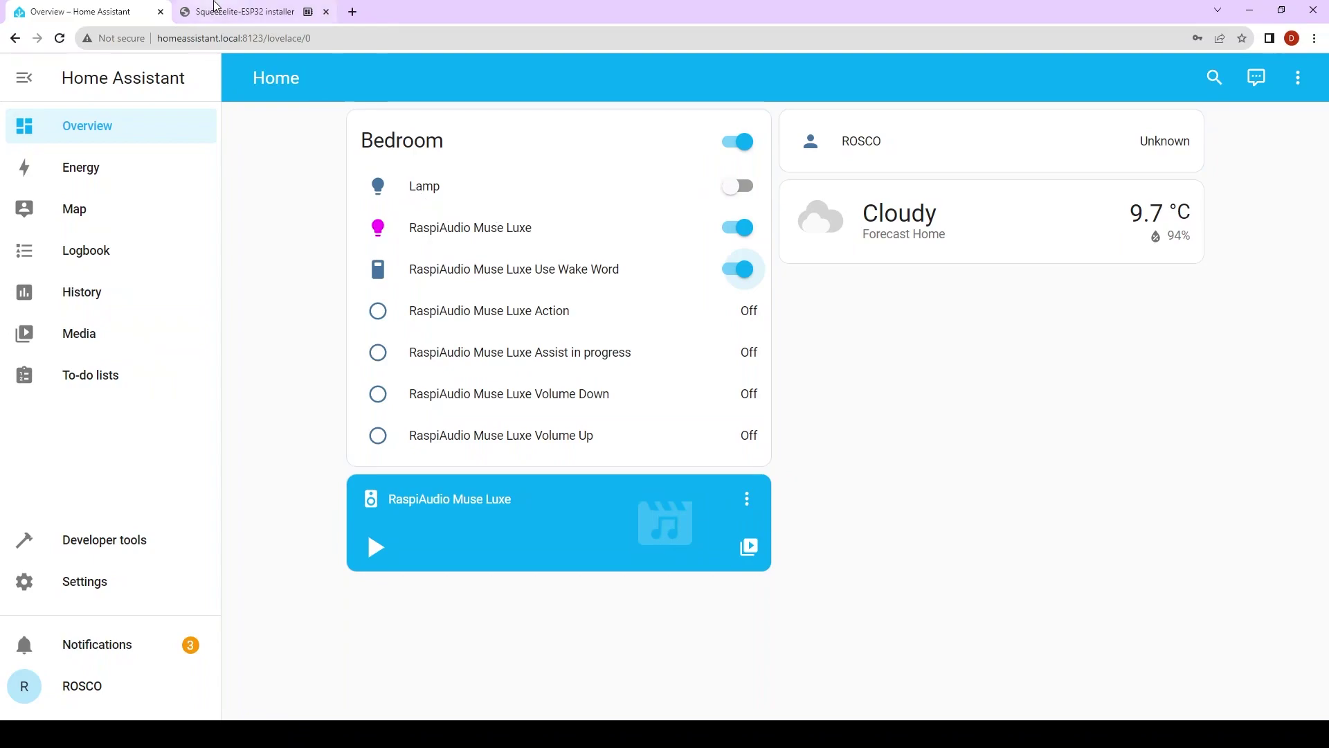
click(239, 12)
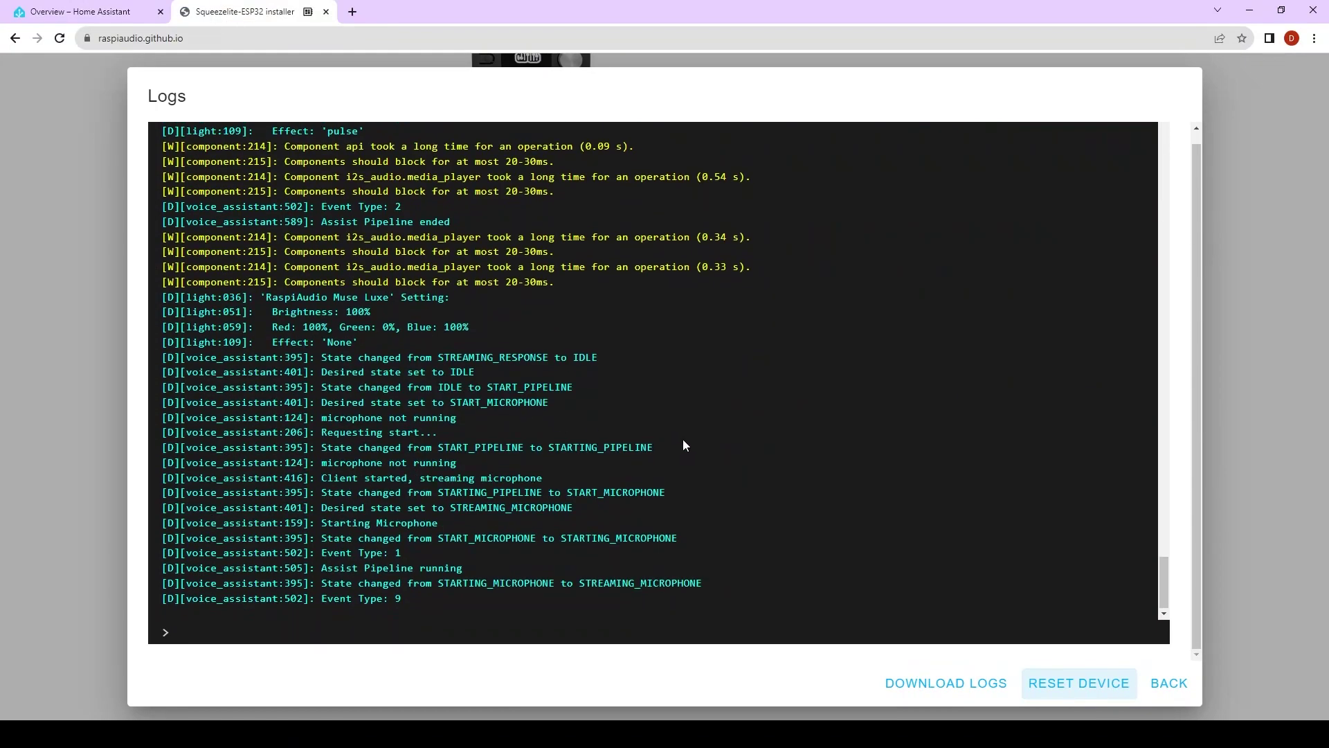
click(67, 6)
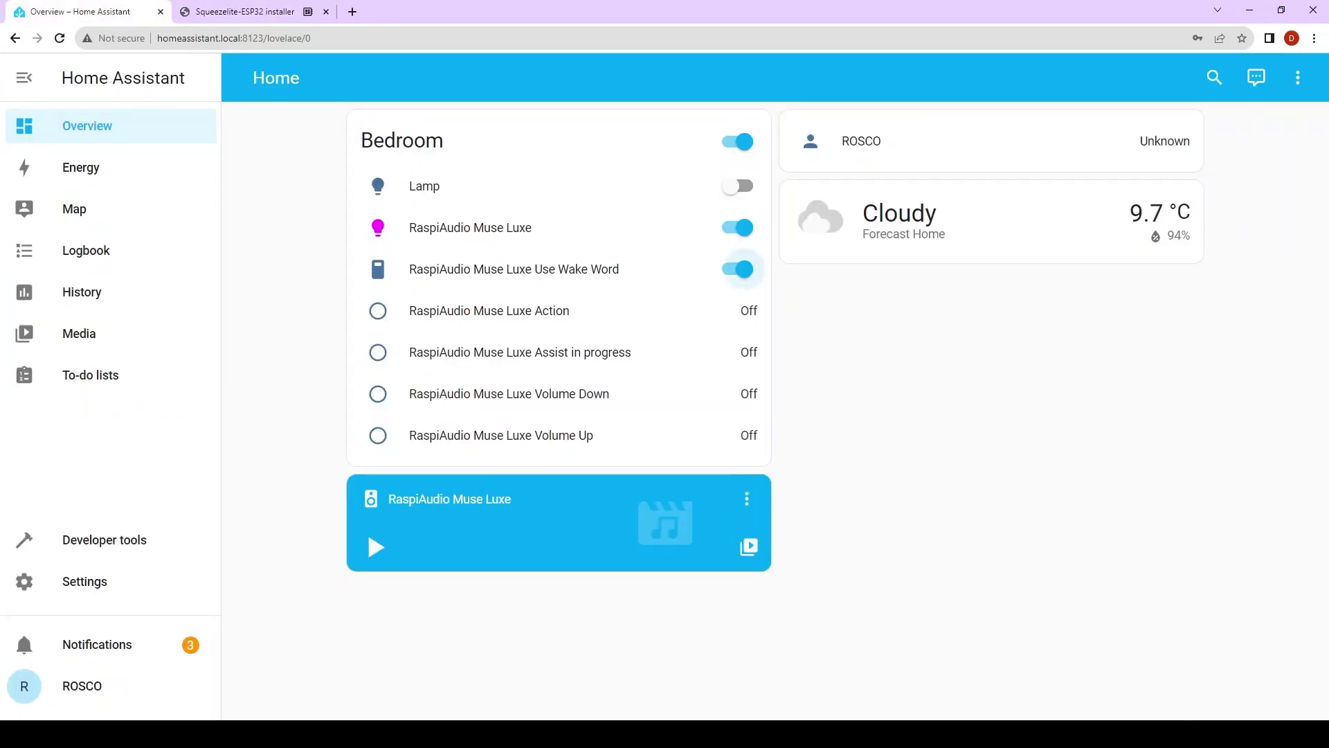